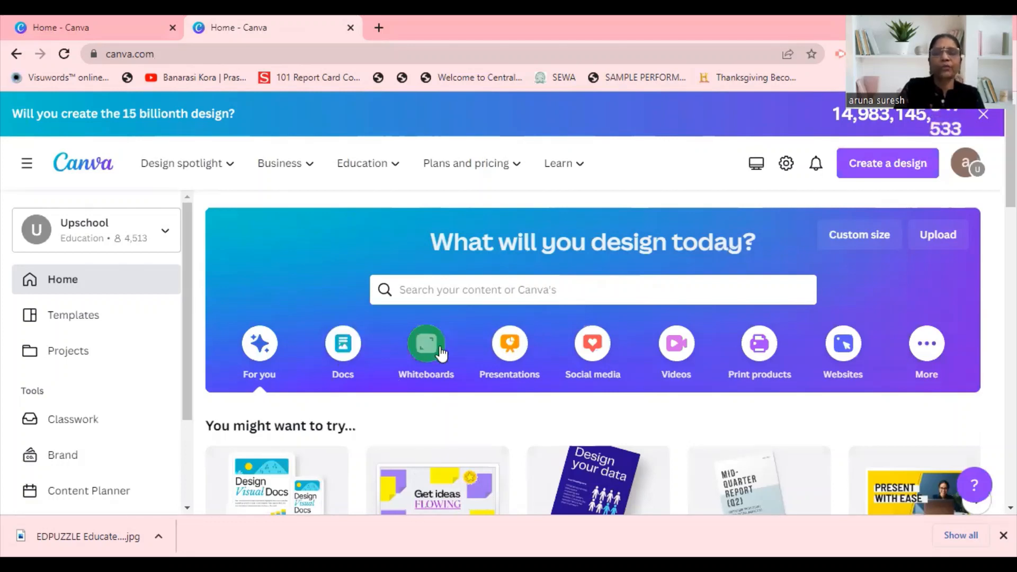
Step: Switch the home page to the Presentations category and bring up the Brainstorm Presentations templates
left_click(509, 347)
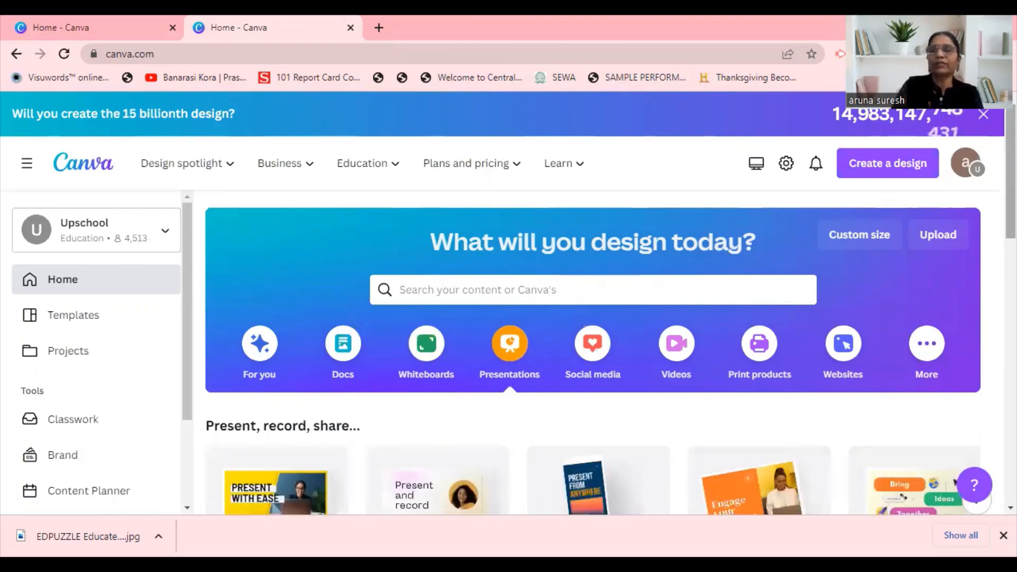
scroll(509, 347, "down", 3)
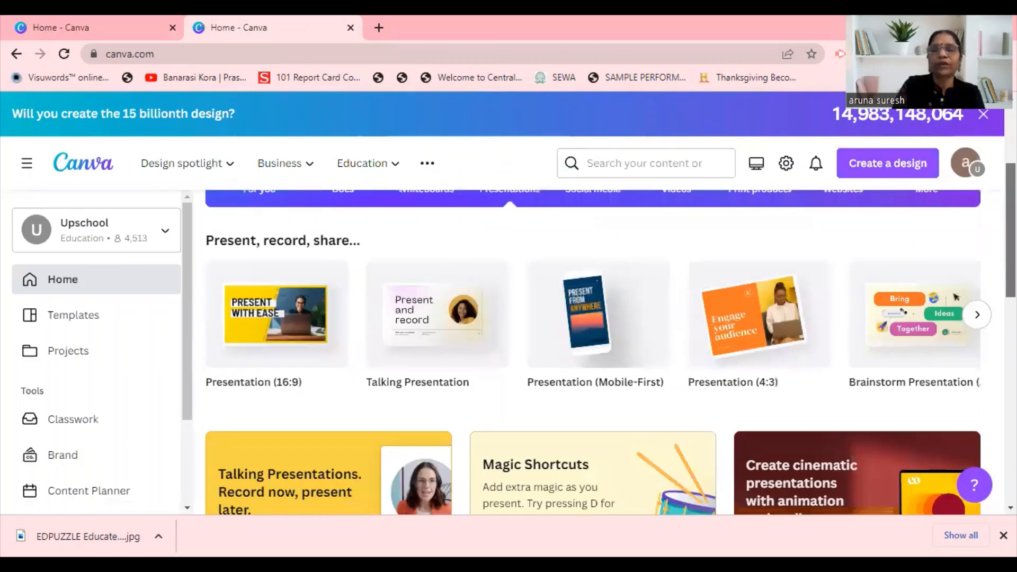
scroll(593, 350, "down", 3)
scroll(594, 301, "down", 2)
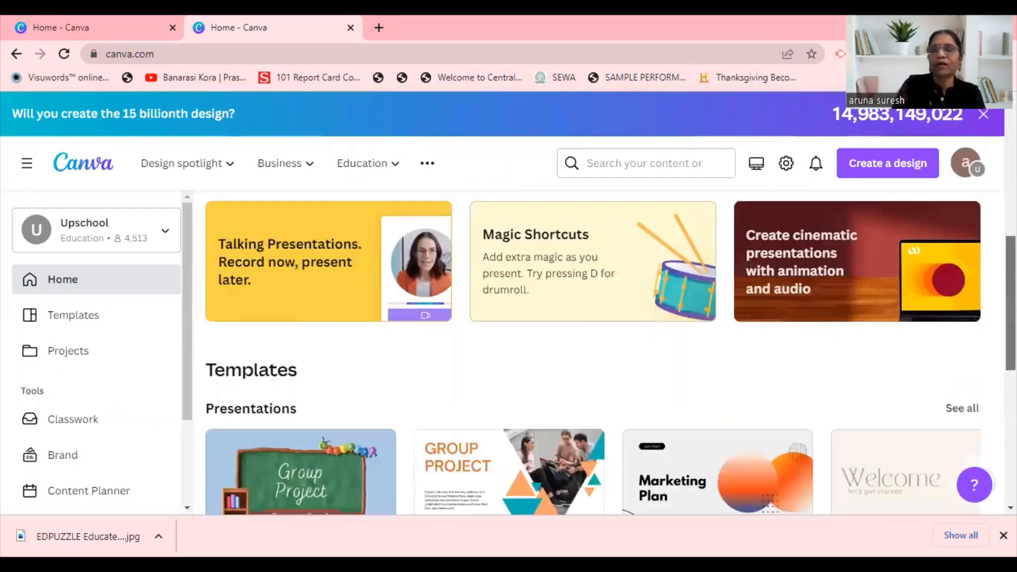
scroll(593, 352, "down", 3)
scroll(594, 352, "down", 3)
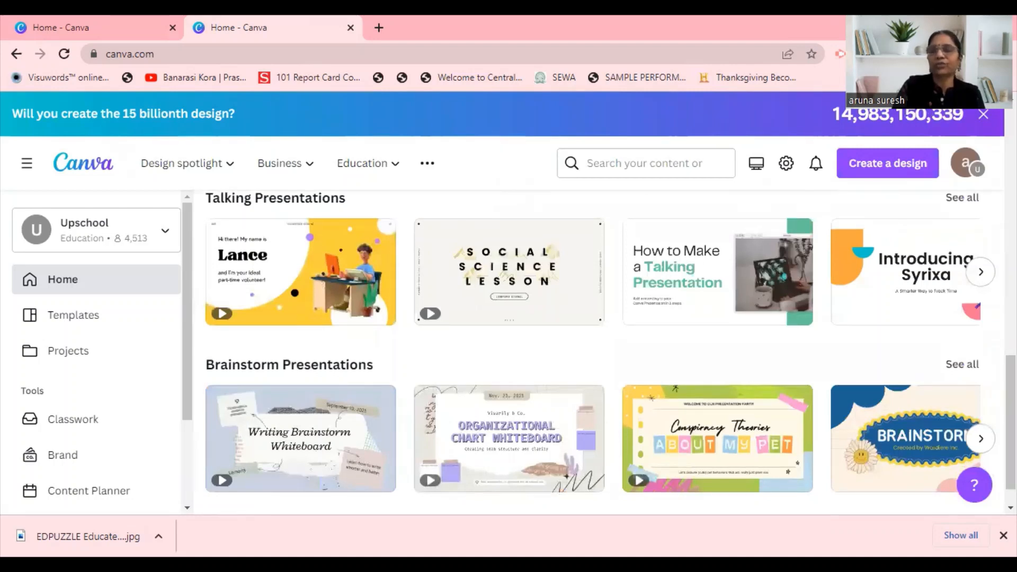
Step: Open the "Dreams and Life Updates" template from Brainstorm Presentations and apply all 14 of its pages to the design
left_click(982, 439)
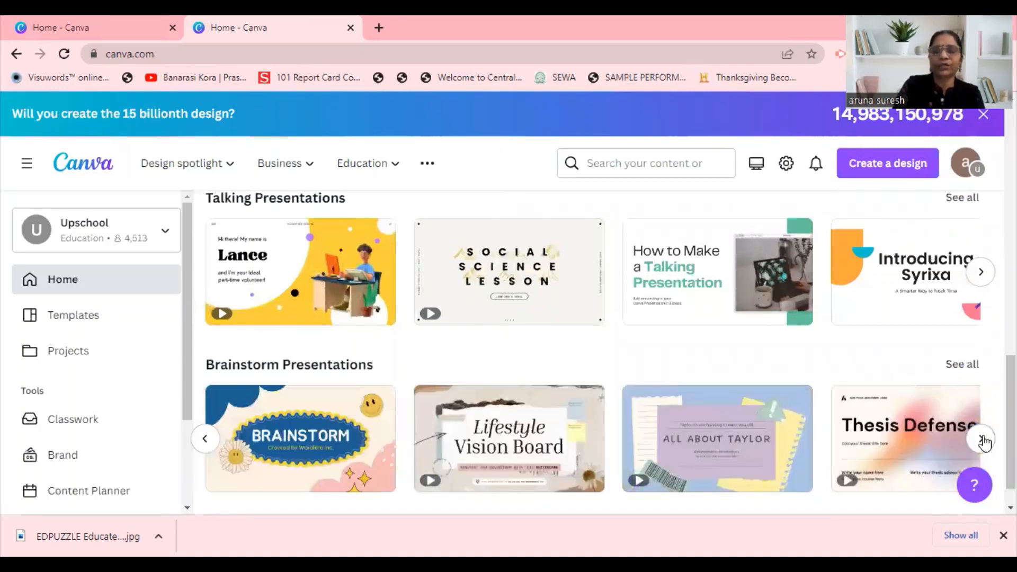
left_click(982, 440)
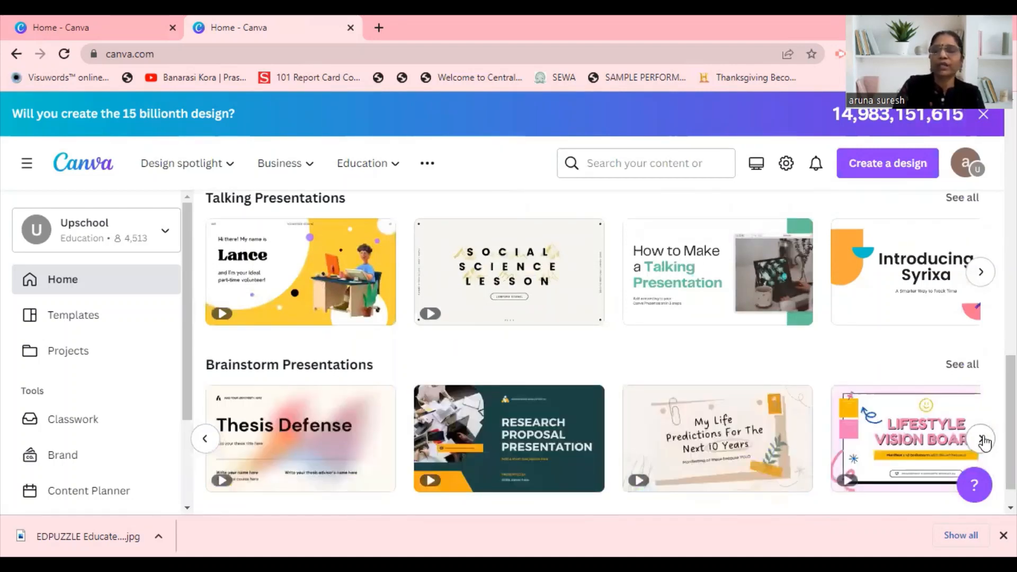
left_click(982, 440)
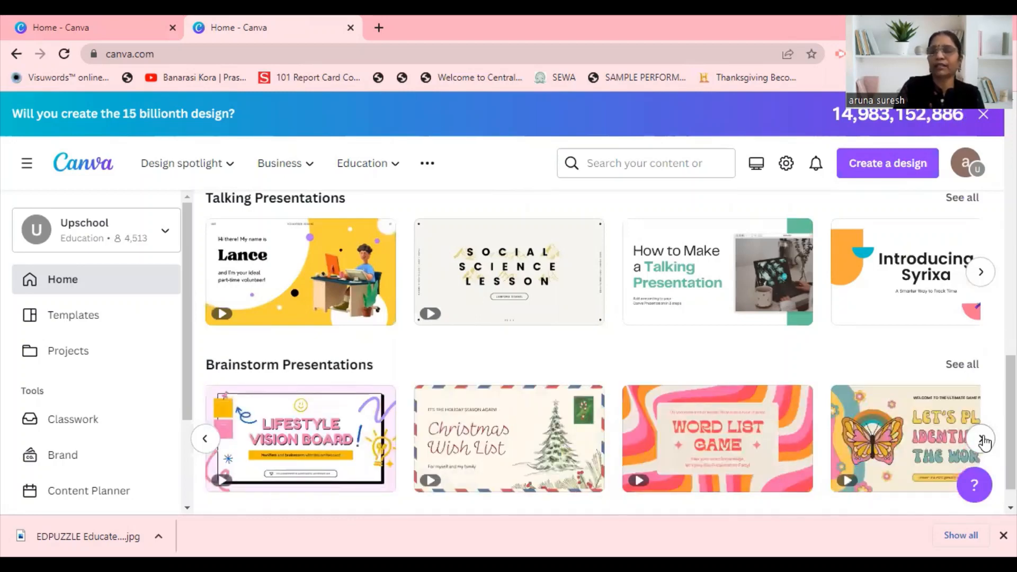
left_click(981, 439)
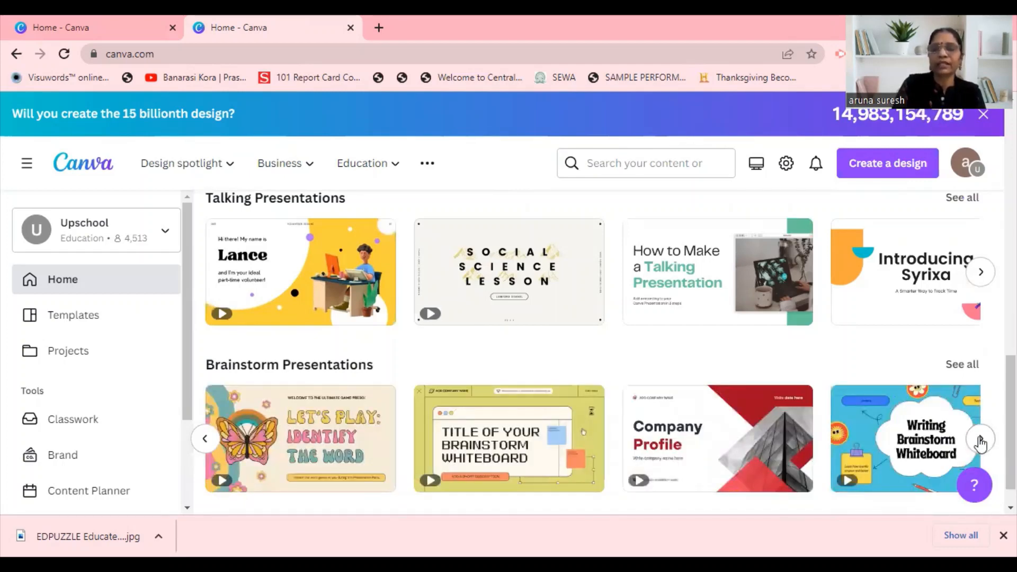
left_click(981, 442)
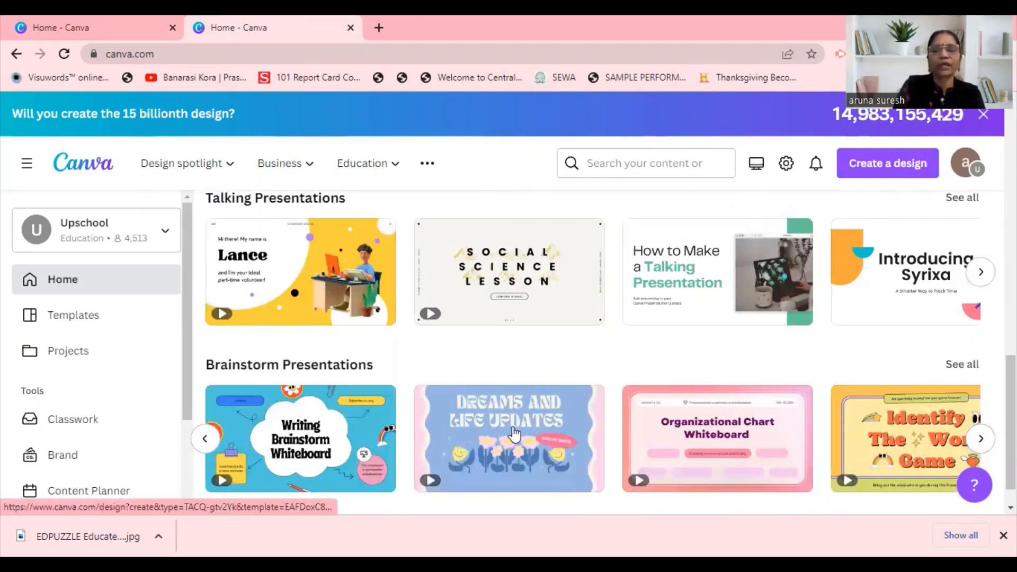
left_click(514, 433)
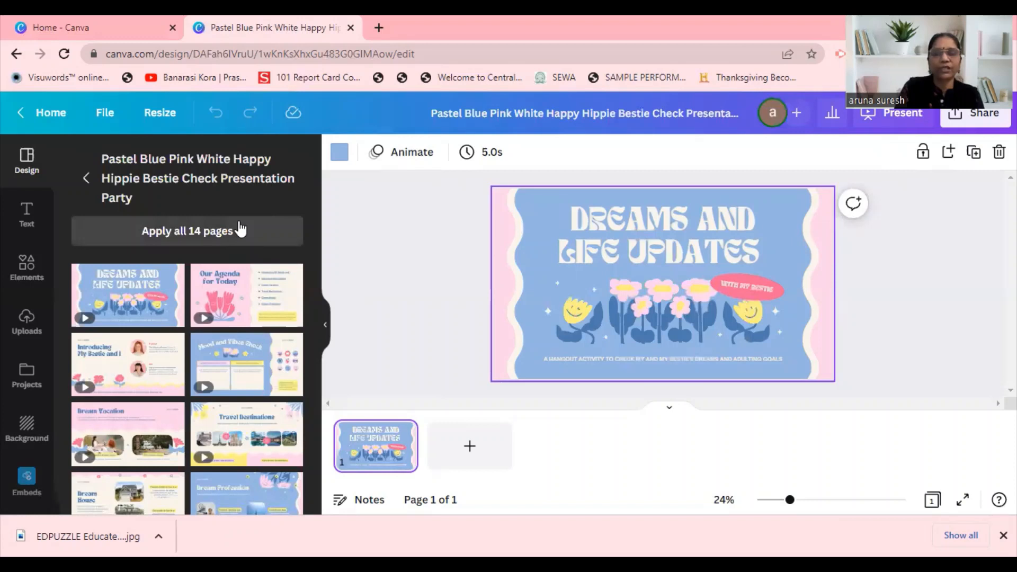
left_click(213, 236)
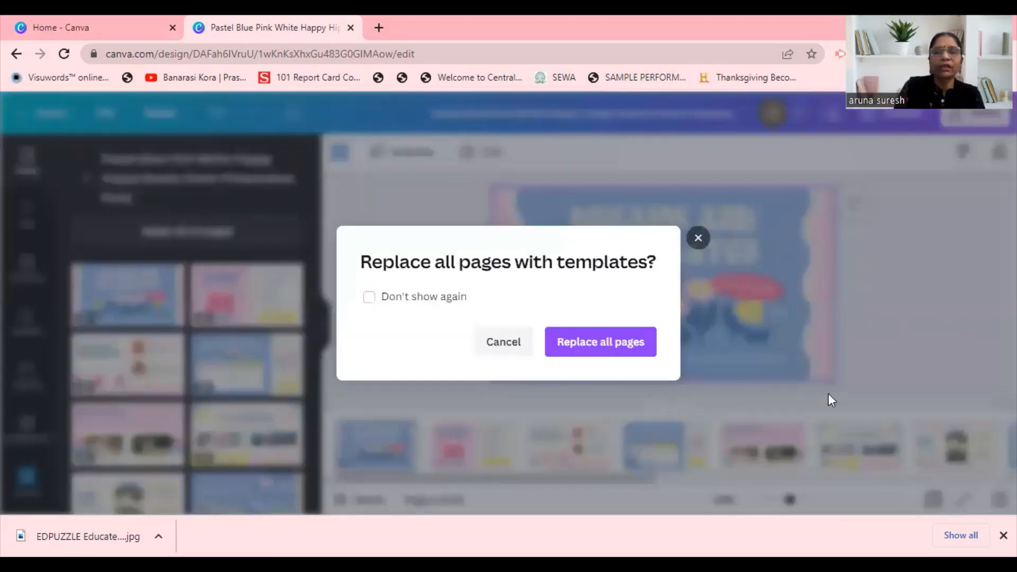
left_click(516, 340)
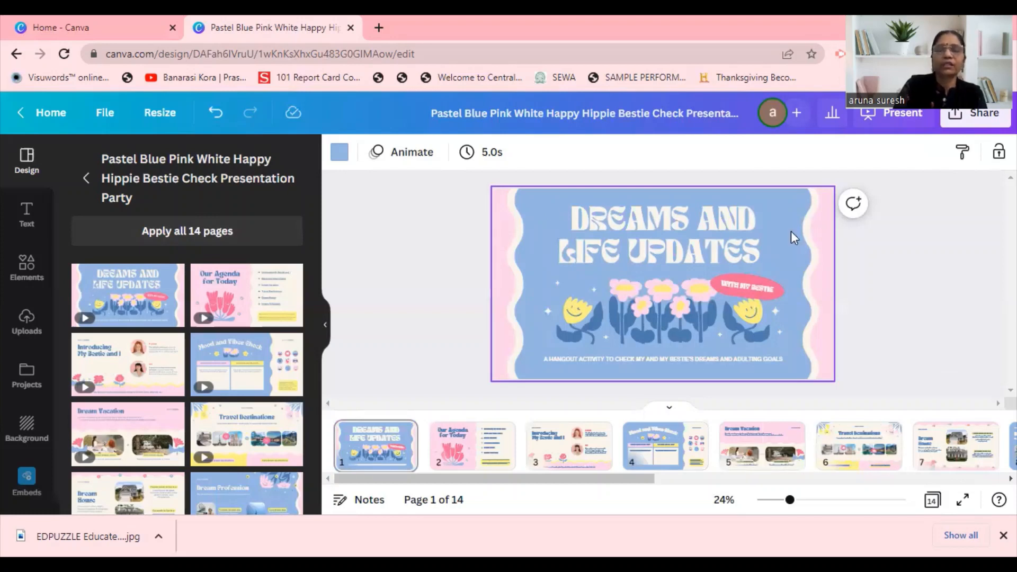
Step: Remove the words "AND LIFE UPDATES" from the title on the cover slide
left_click(612, 241)
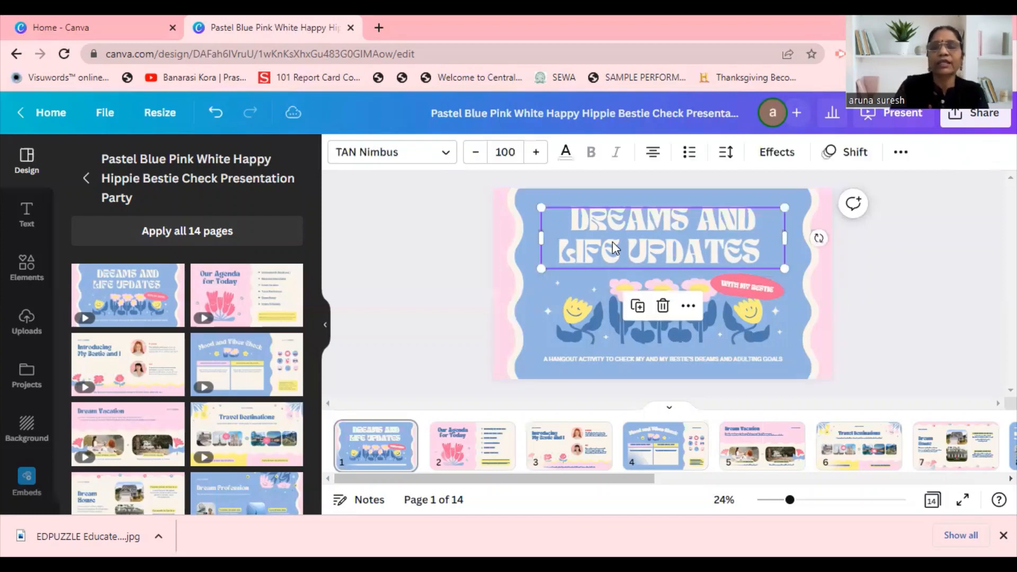
left_click(690, 216)
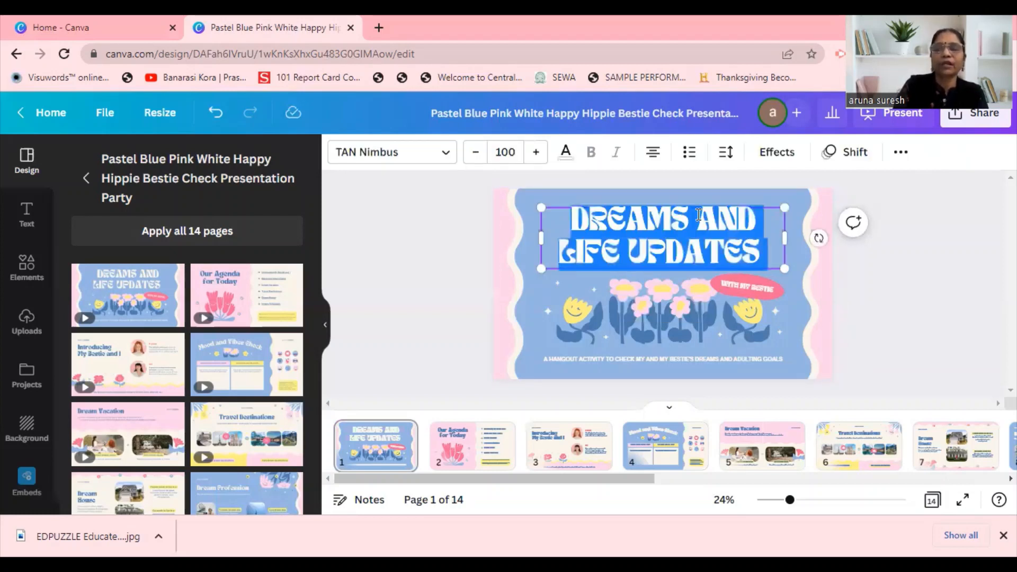
left_click_drag(695, 217, 766, 254)
key("BackSpace")
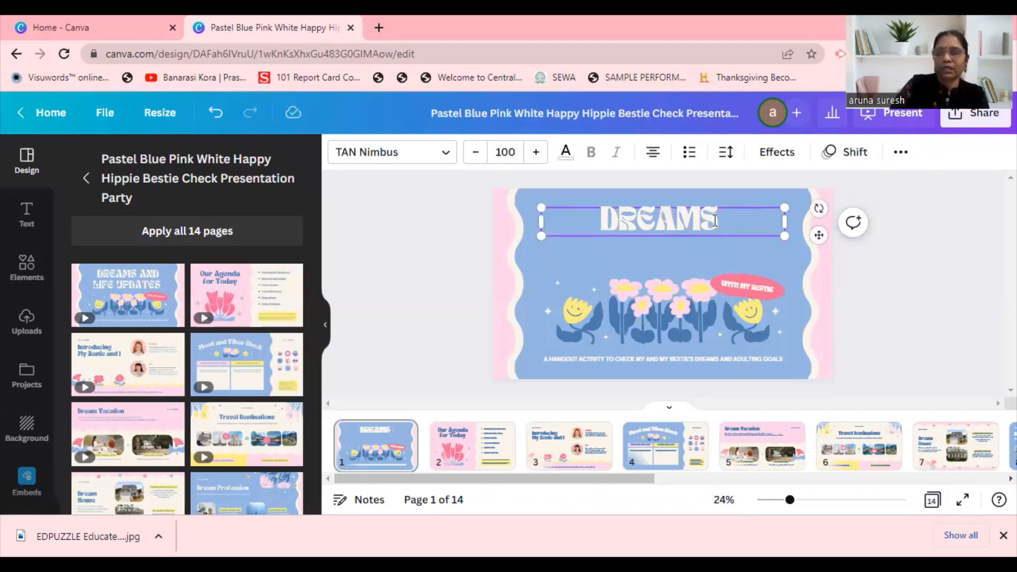
key("BackSpace")
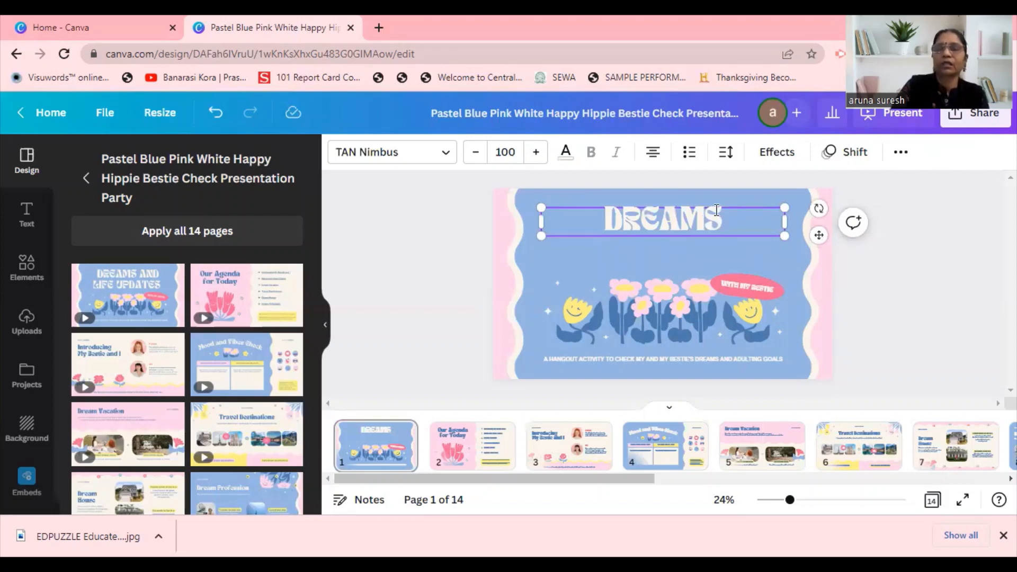
Step: Replace the remaining word in the cover slide's title with "MY DREAM PROJECT"
double_click(725, 216)
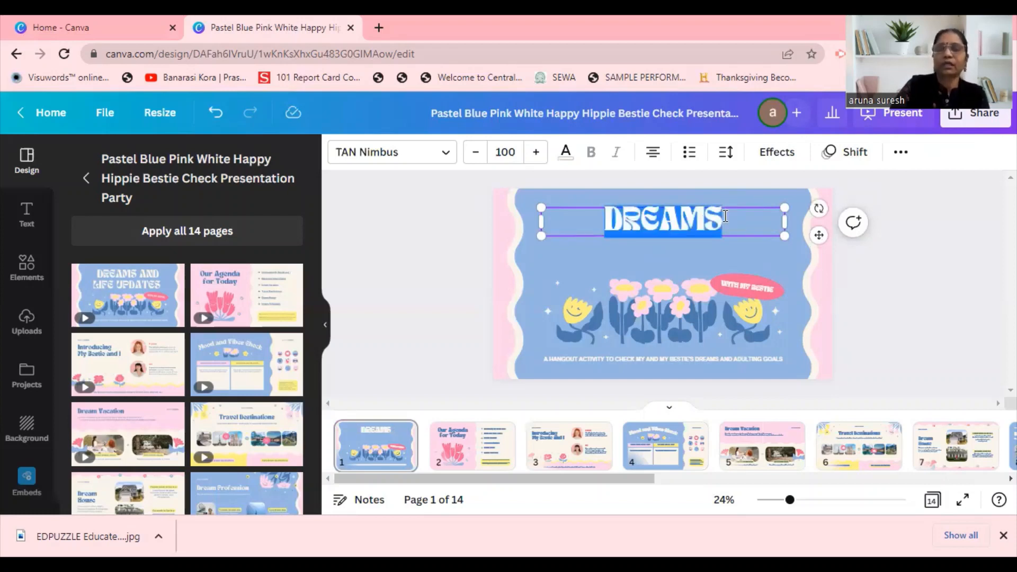
left_click(725, 216)
key("BackSpace")
key("BackSpace")
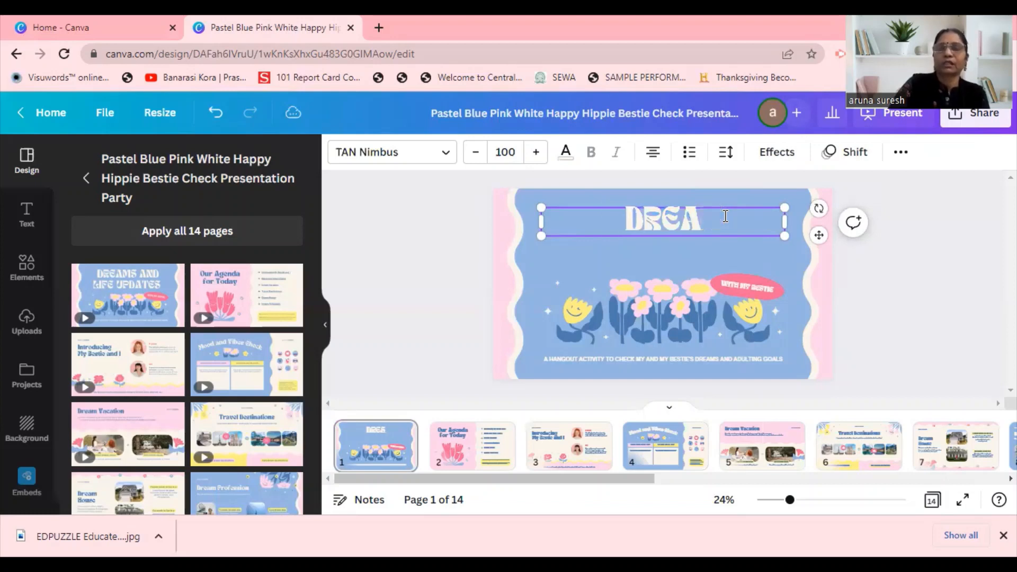
key("BackSpace")
key("BackSpace")
key("BackSpace")
key("BackSpace")
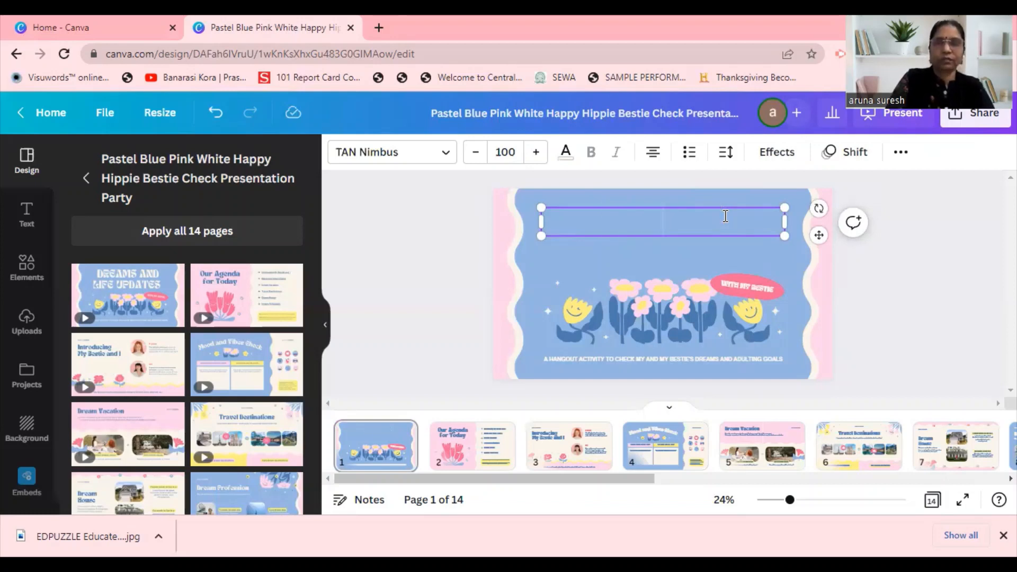
type("MY")
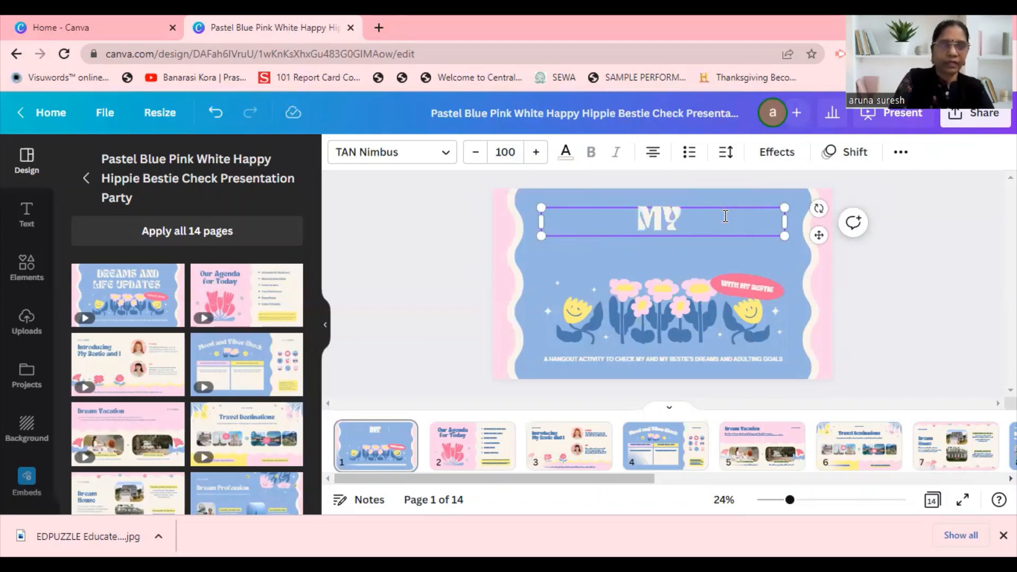
type(" DREAM PR")
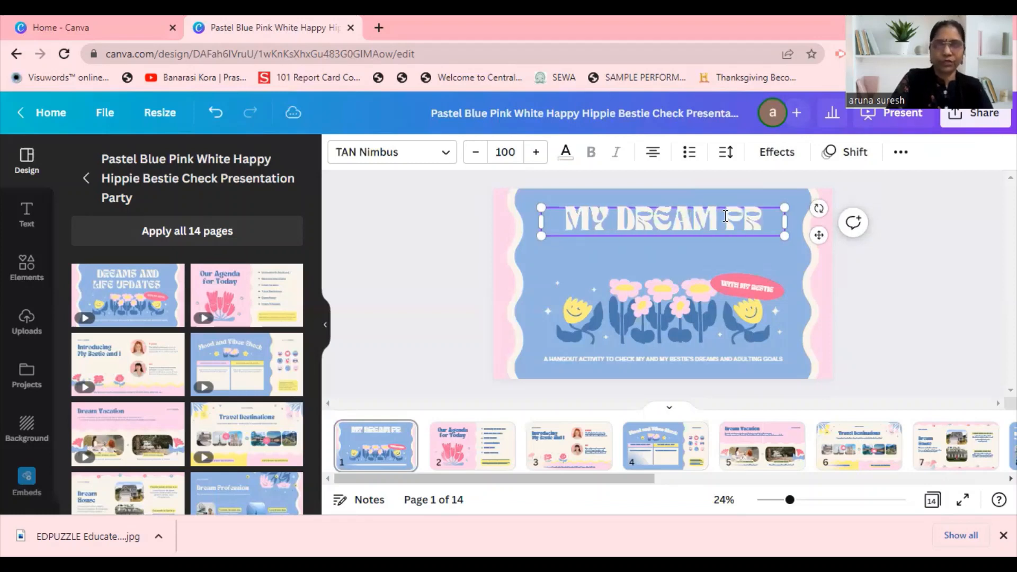
type("OJECT")
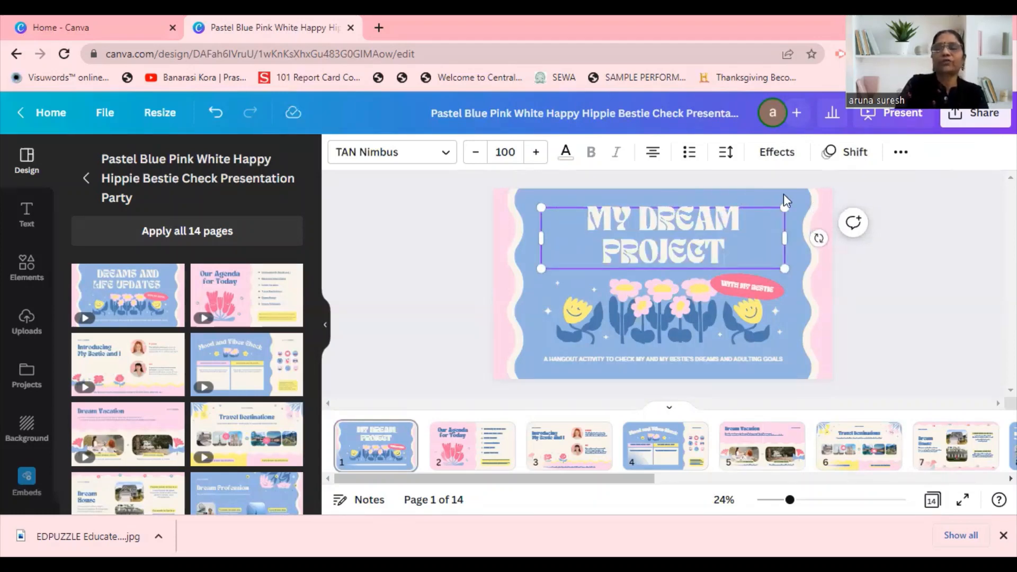
Step: Change the cover slide's background to the red swatch of the Upschool Color Pallate
left_click(784, 208)
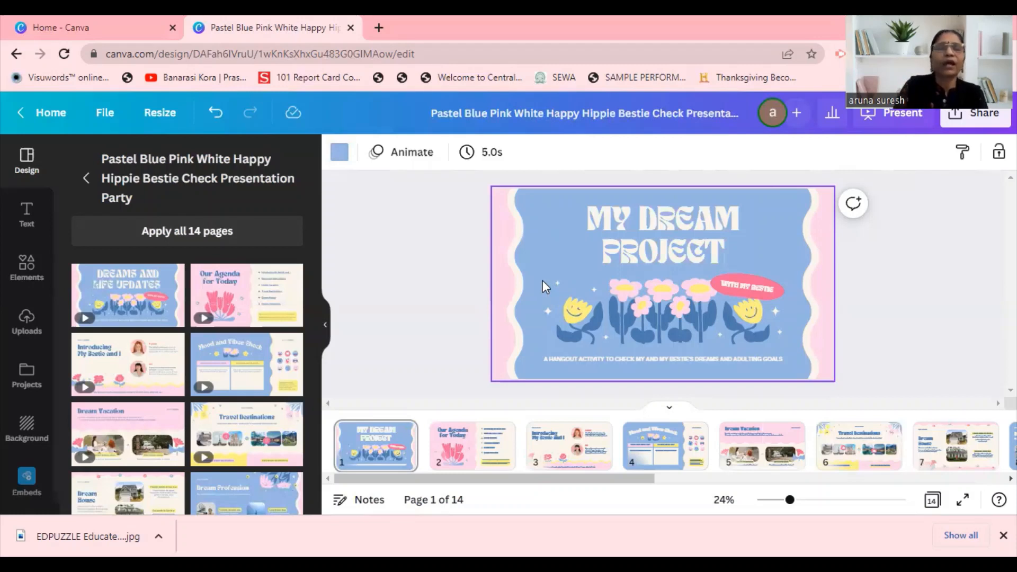
left_click(339, 154)
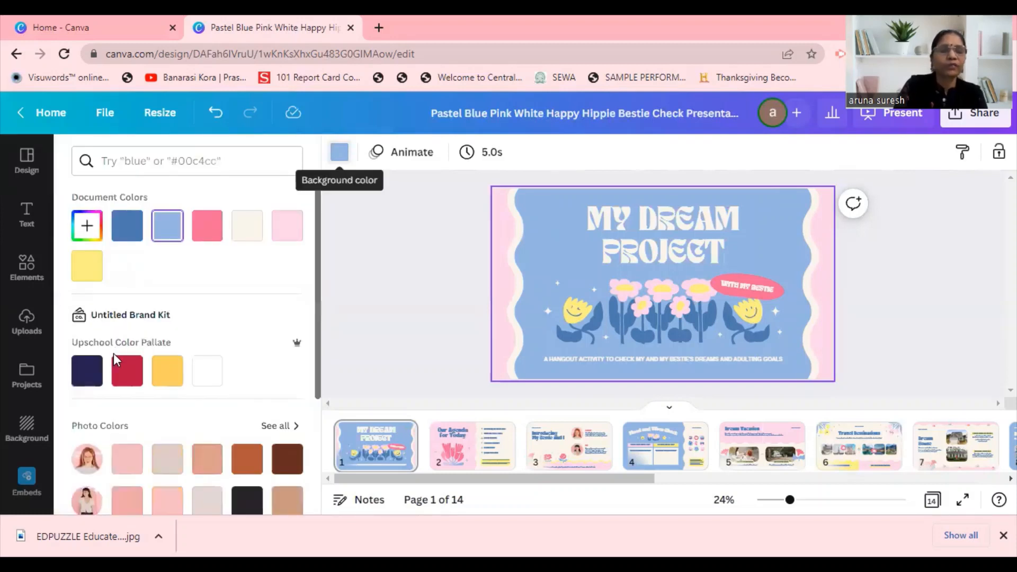
left_click(125, 372)
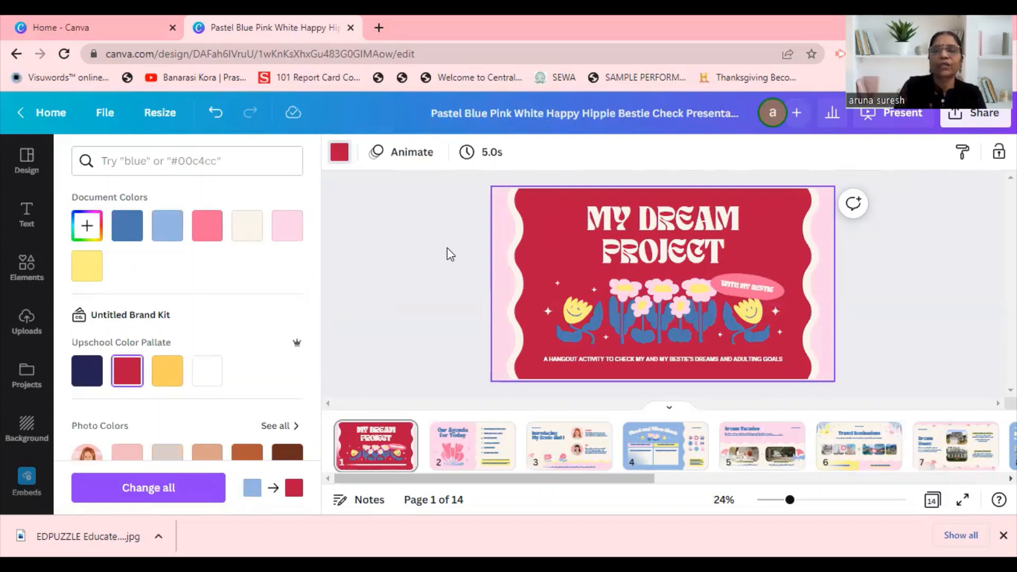
Step: Recolor the pink wavy borders on both sides of the cover slide with the same medium blue from the default colors
left_click(500, 248)
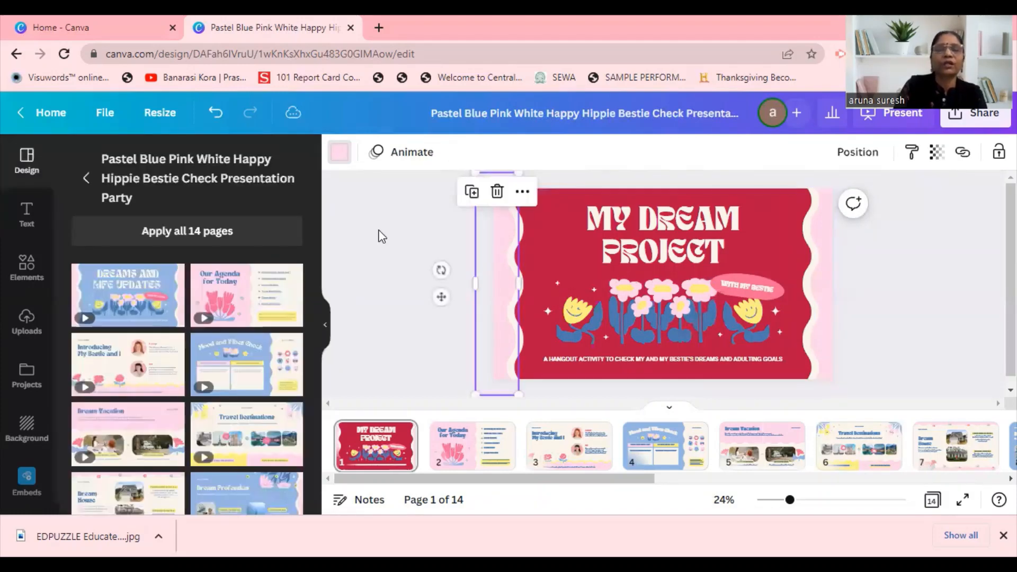
left_click(341, 155)
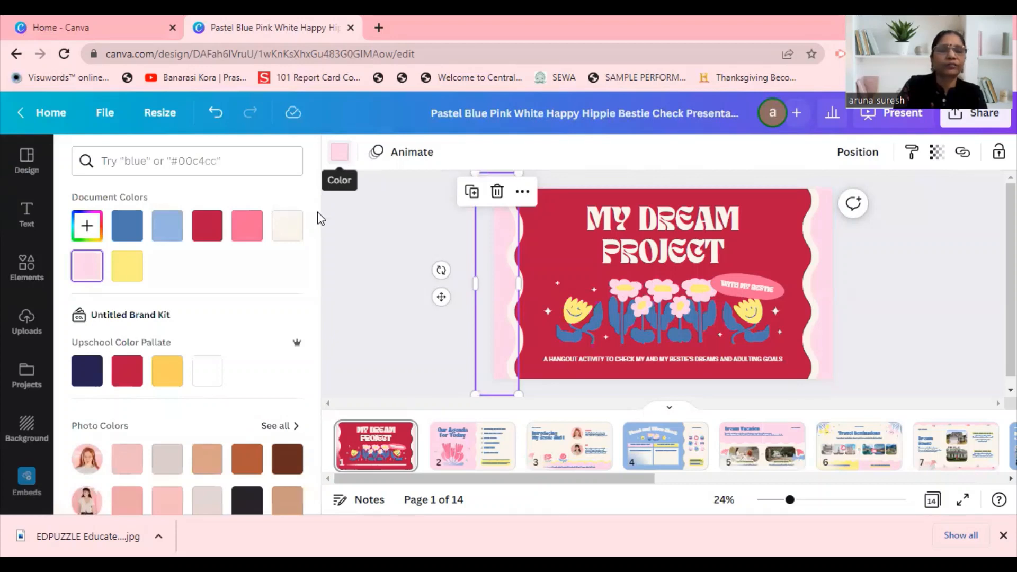
scroll(325, 297, "down", 3)
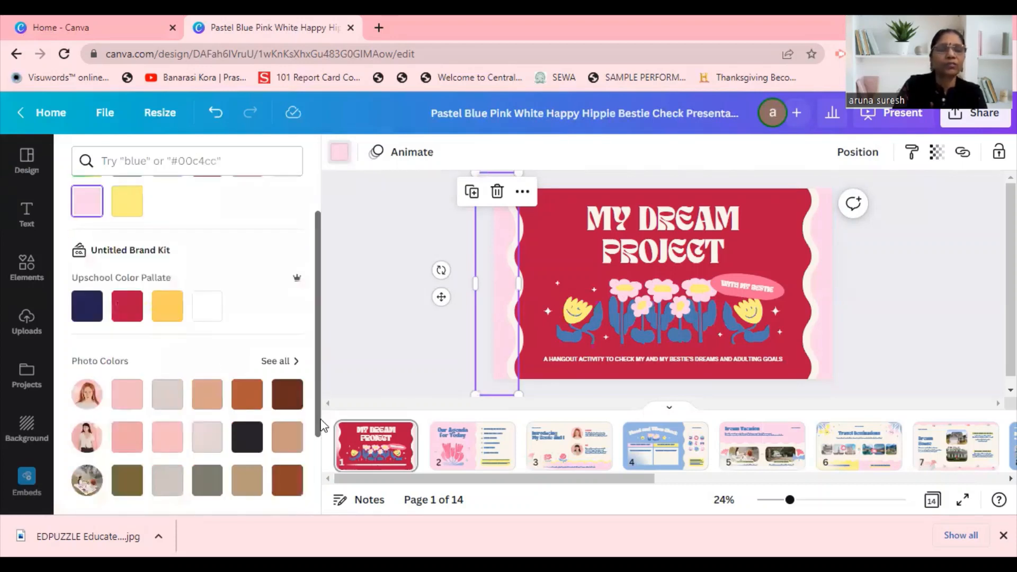
scroll(320, 424, "down", 3)
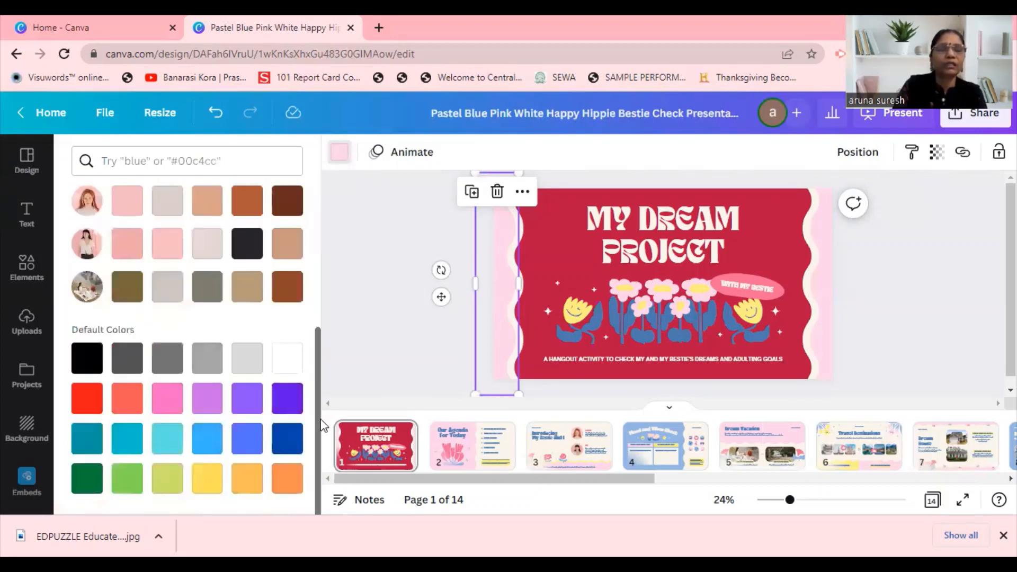
left_click(248, 439)
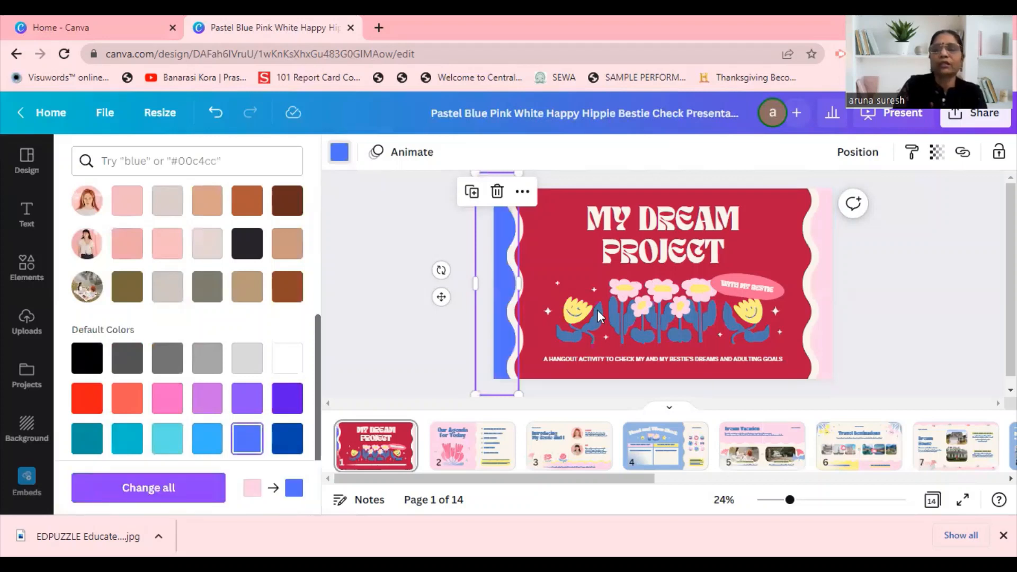
left_click(831, 303)
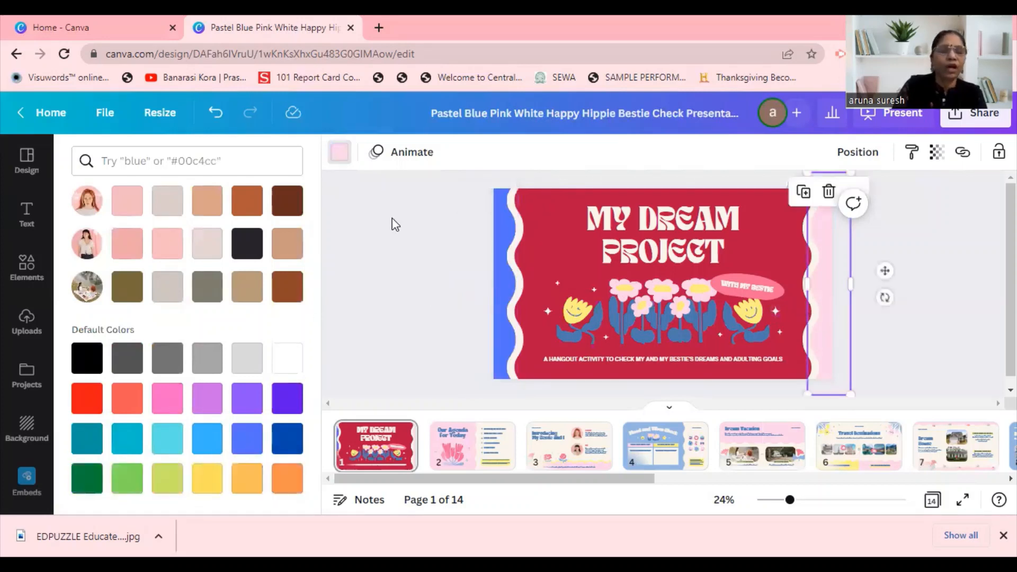
left_click(255, 437)
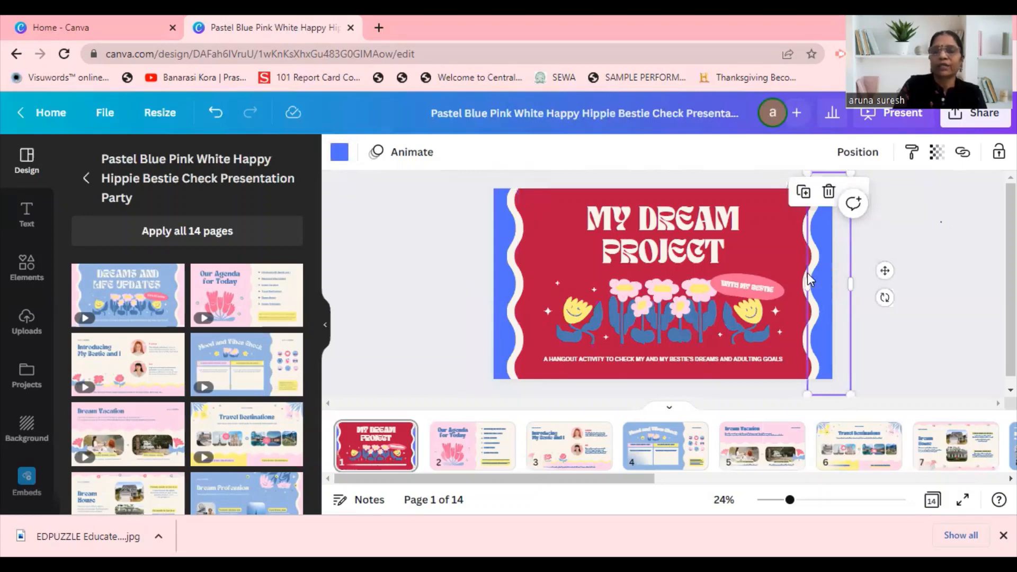
Step: Replace the text "WITH MY BESTIE" in the cover slide's pink label with the presenter's full name
left_click(754, 286)
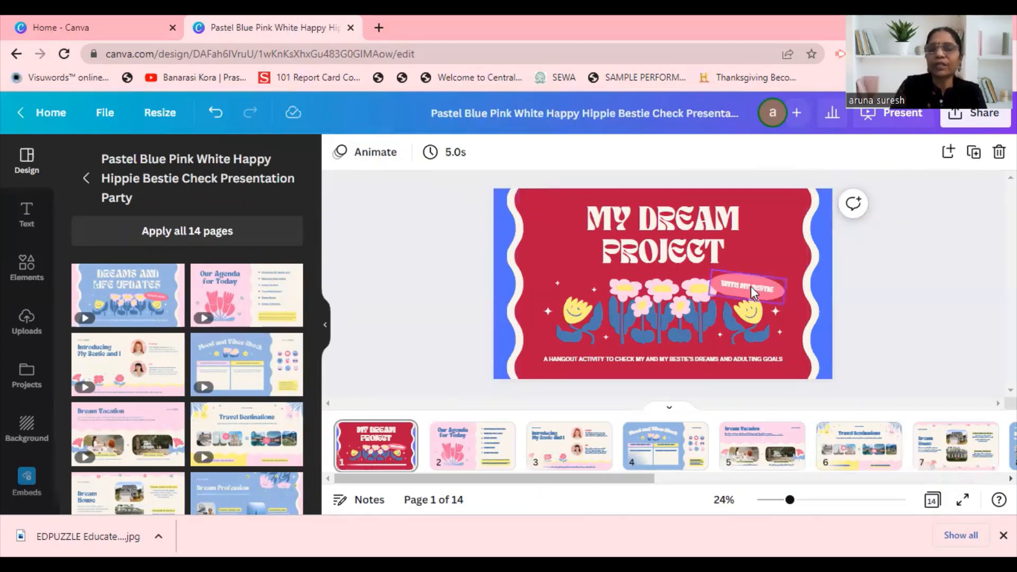
left_click(730, 286)
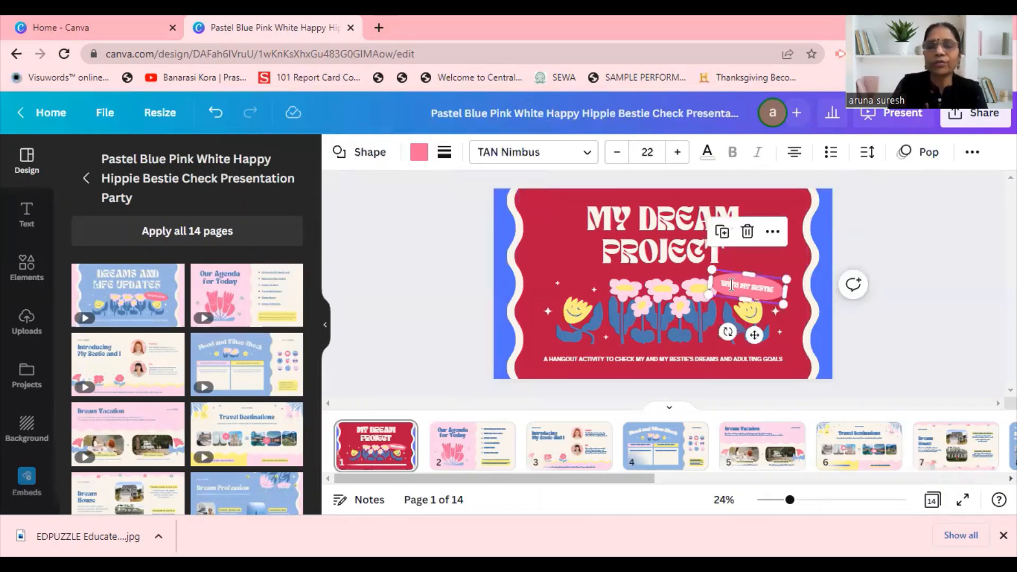
double_click(731, 285)
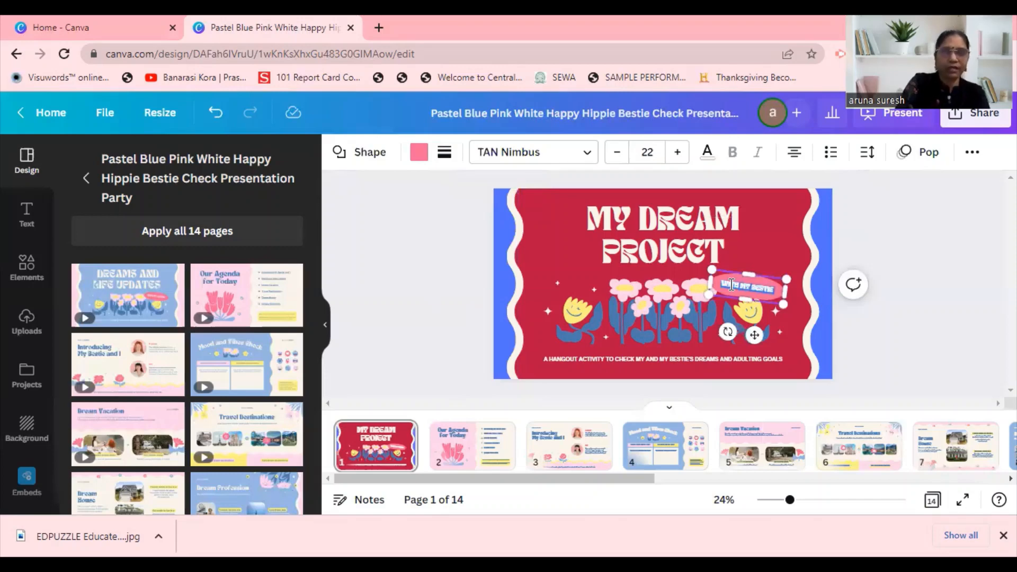
type("ARUNA")
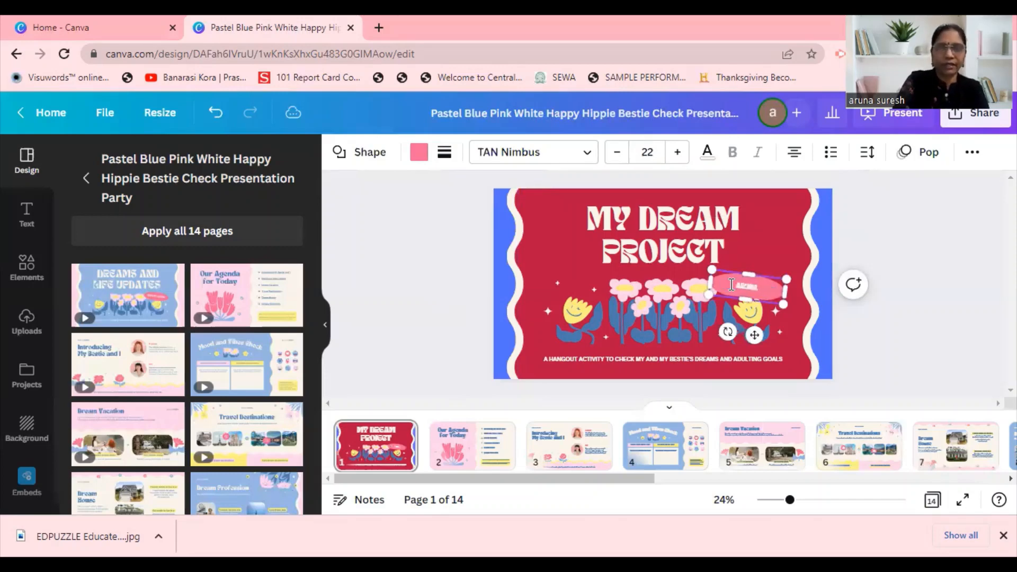
type("sures")
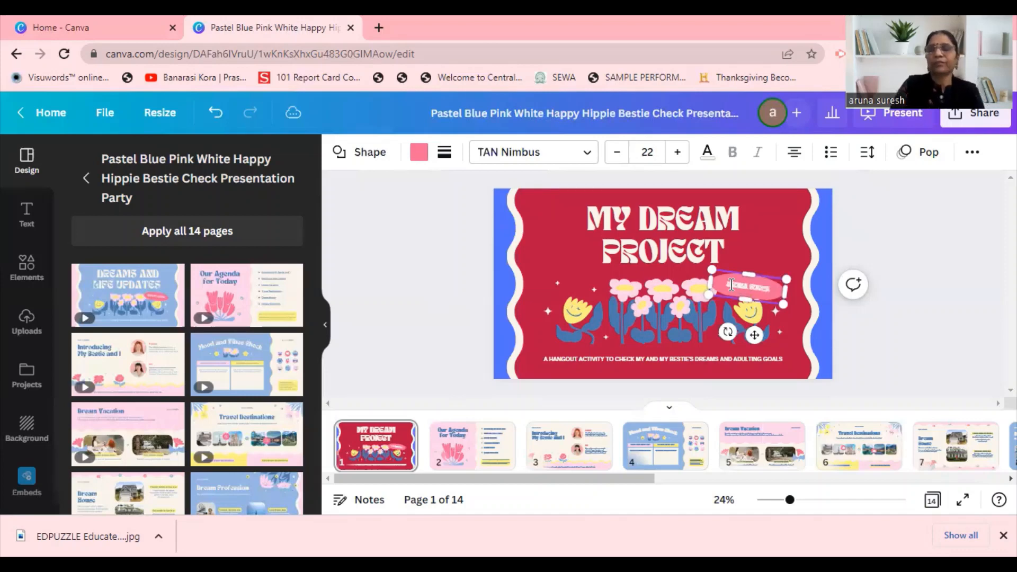
type("h")
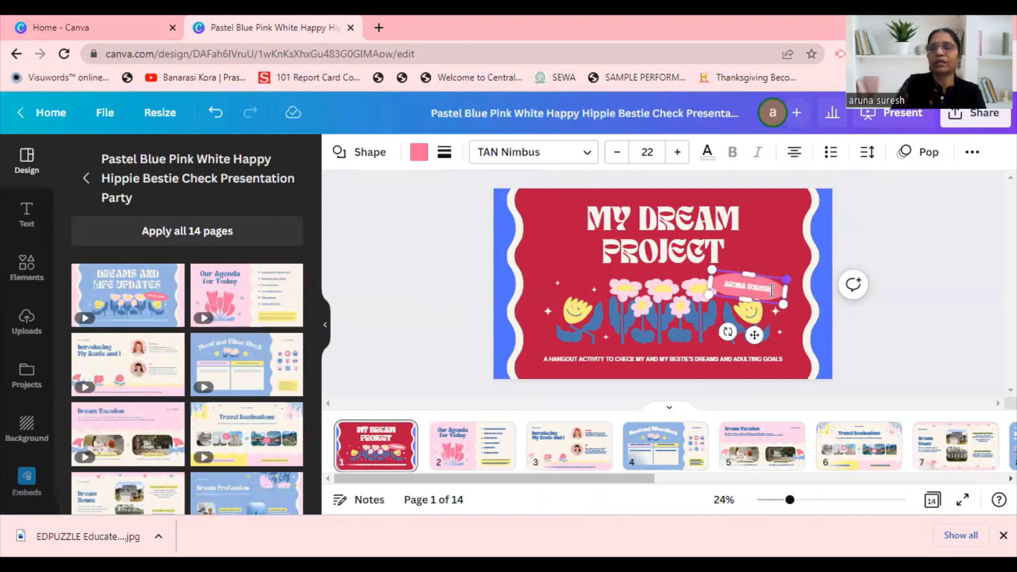
triple_click(772, 290)
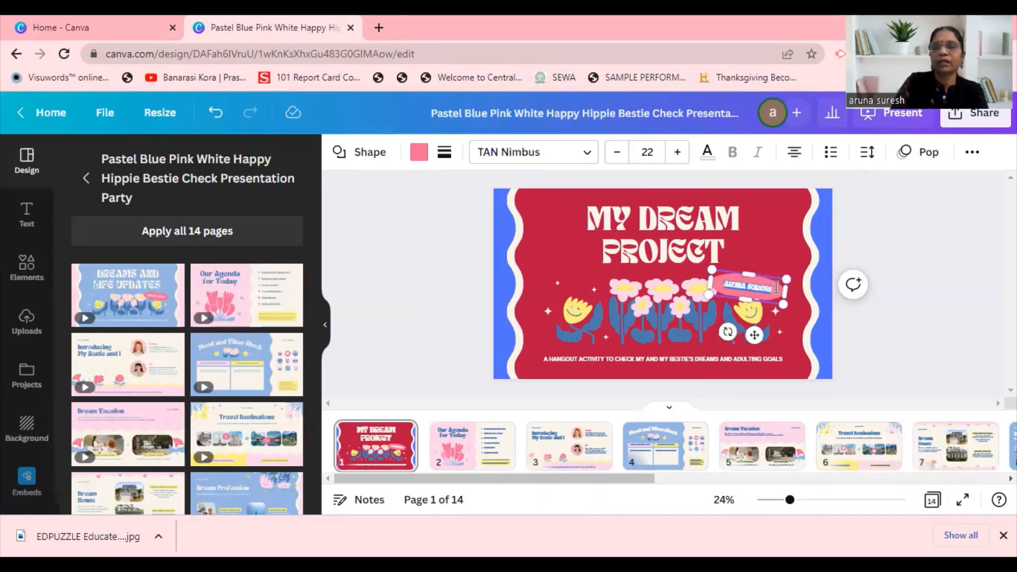
left_click(786, 322)
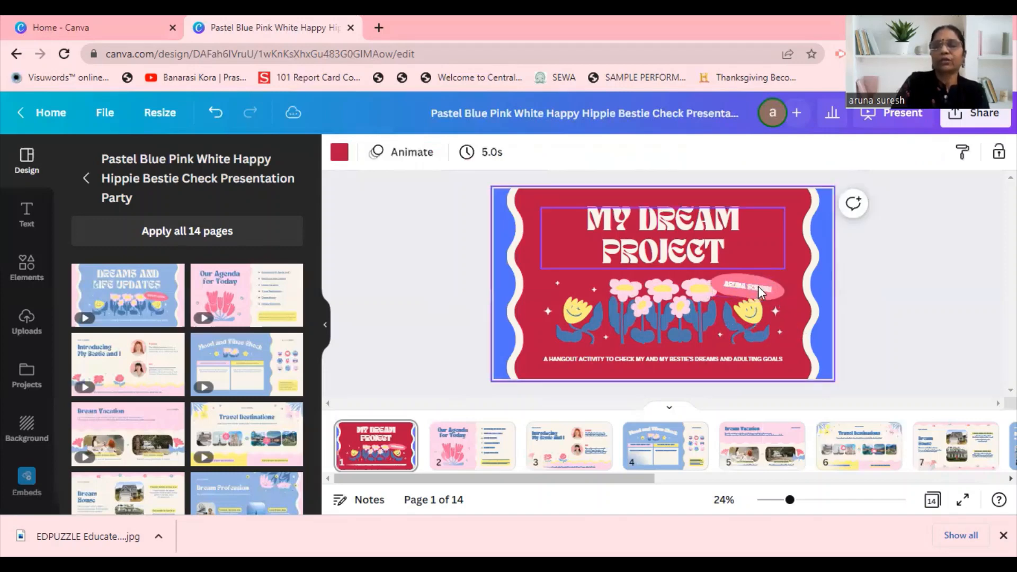
Step: Move the pink name label up beside the word "PROJECT" in the cover slide's title
left_click(759, 287)
left_click_drag(759, 286, 777, 246)
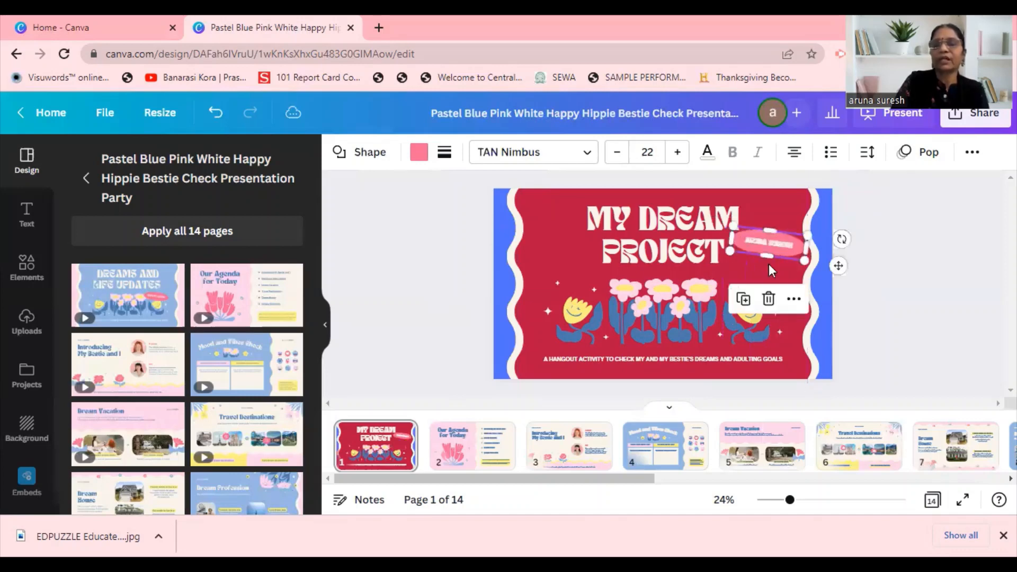
left_click(716, 299)
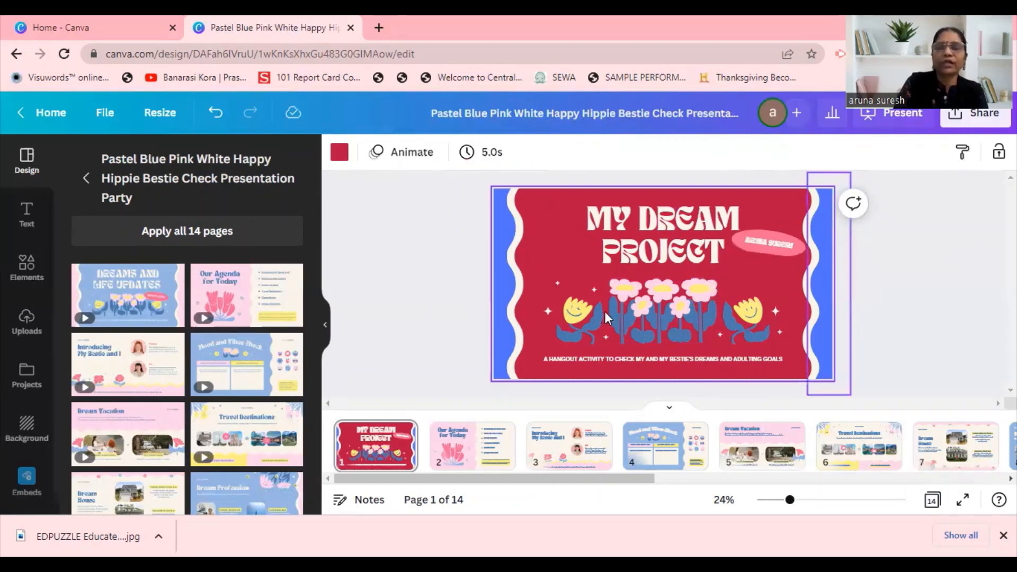
Step: Try orange, amber and yellow default colors on the pink petals of the middle flower group, ending with orange
left_click(635, 311)
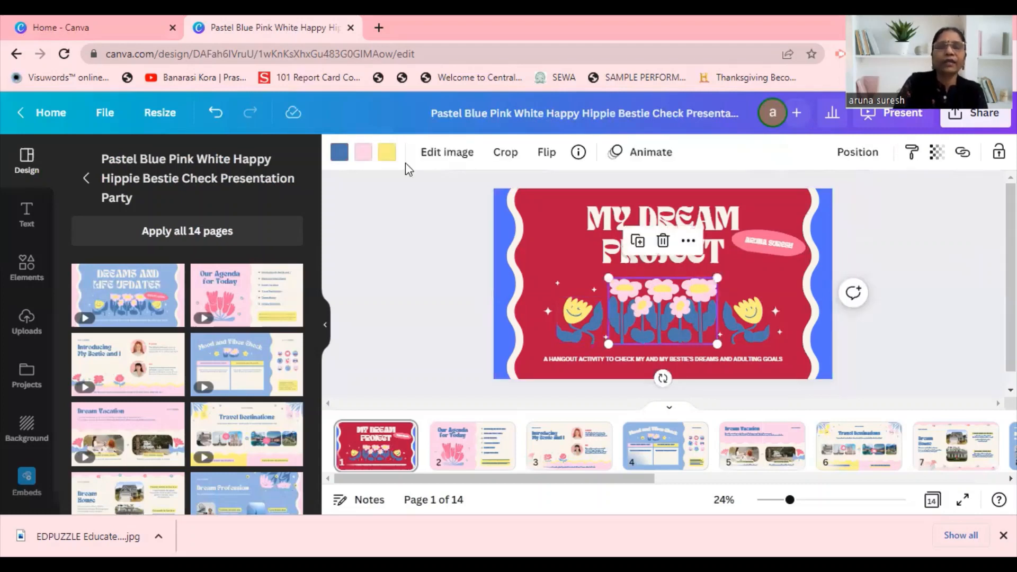
left_click(363, 158)
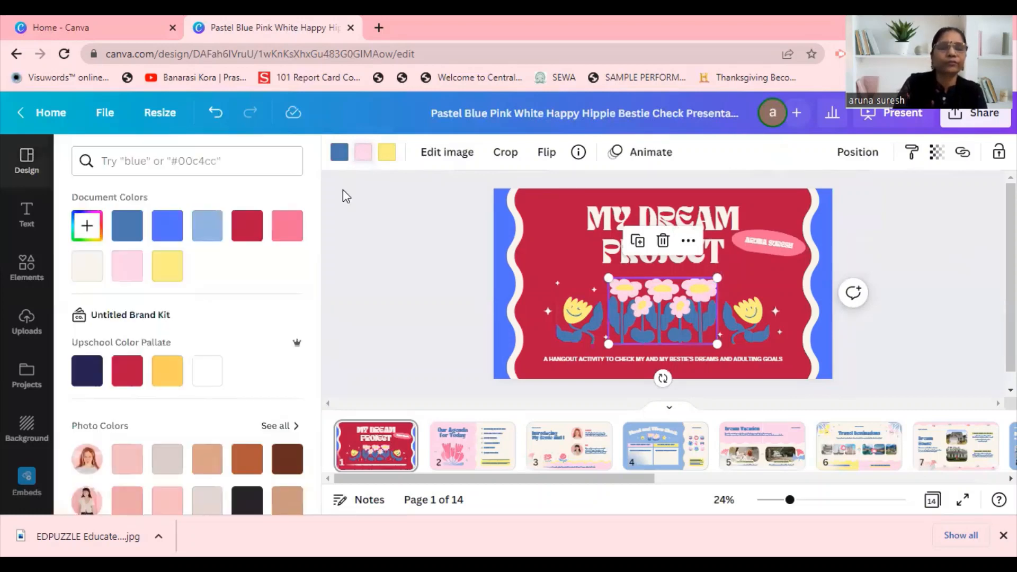
scroll(332, 338, "down", 4)
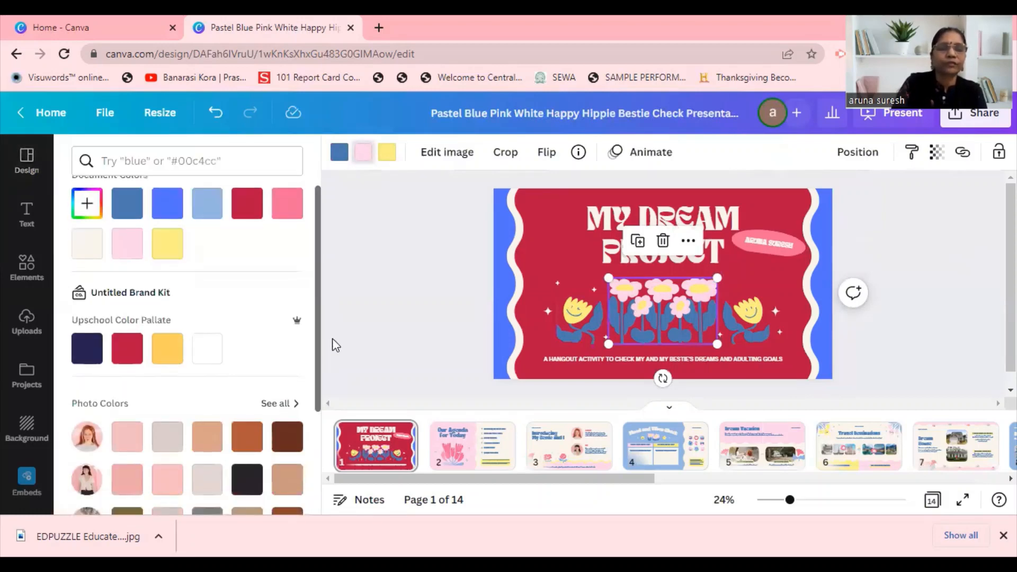
scroll(332, 339, "down", 1)
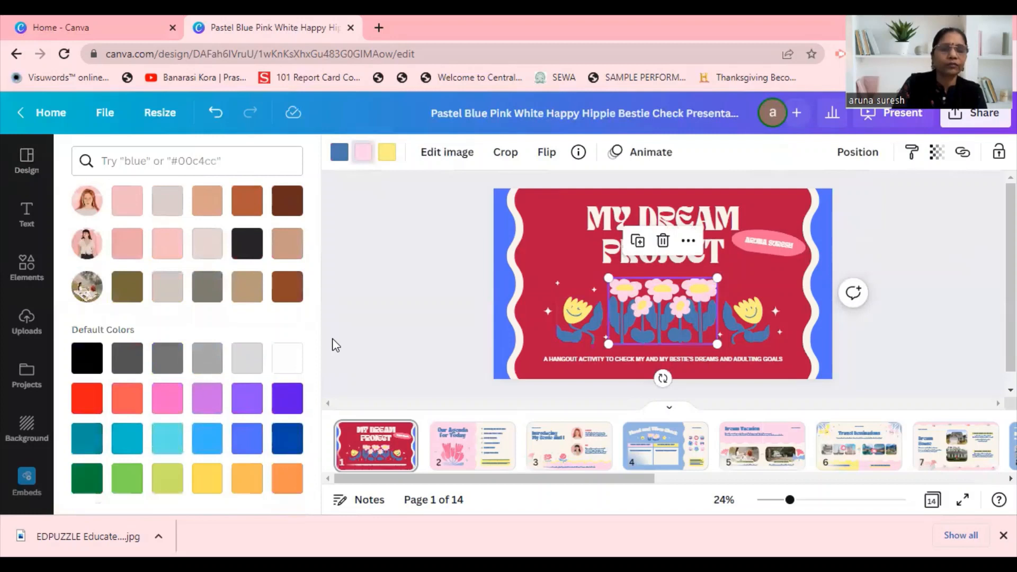
left_click(291, 485)
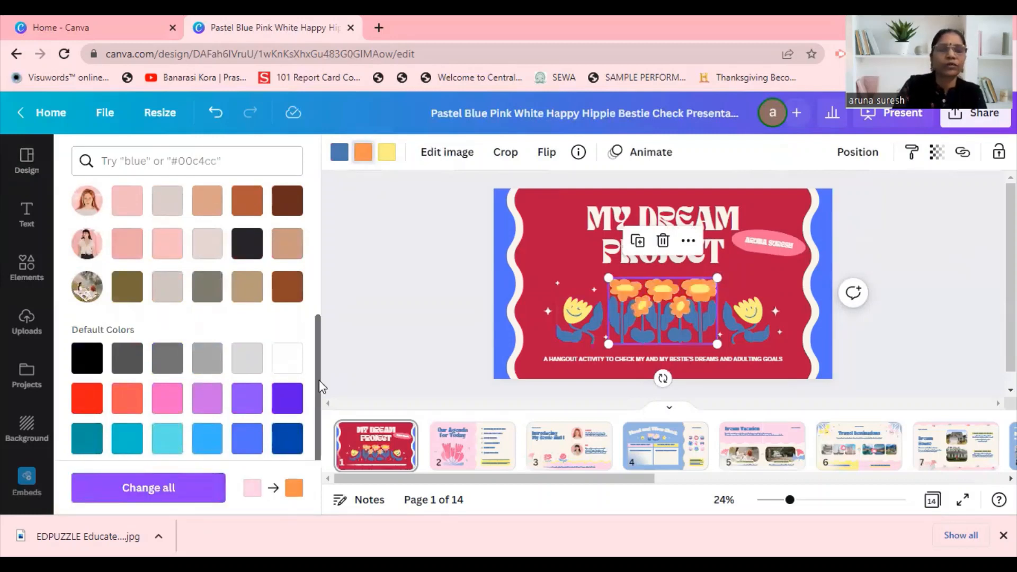
scroll(297, 433, "down", 1)
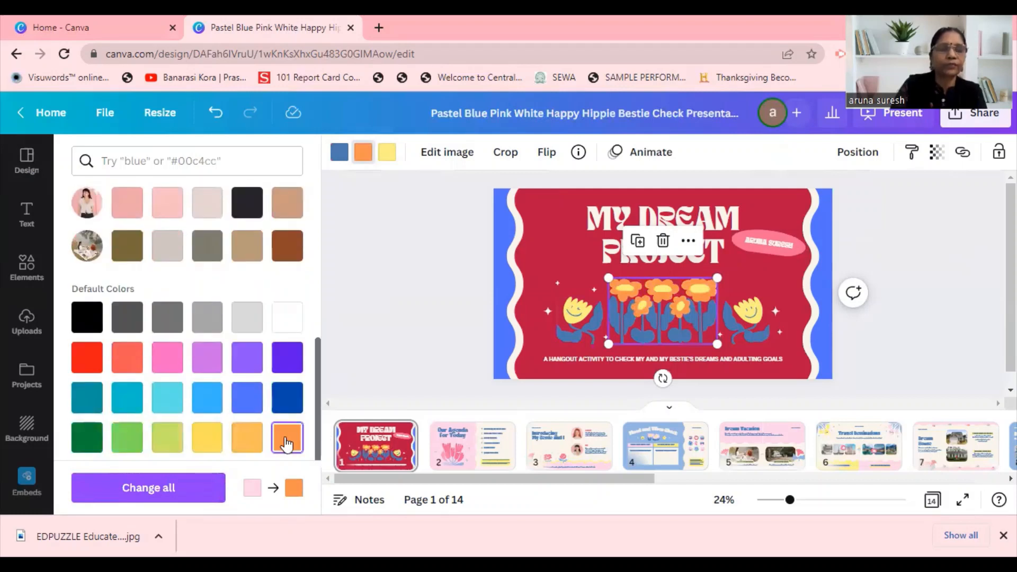
scroll(254, 433, "down", 1)
left_click(248, 430)
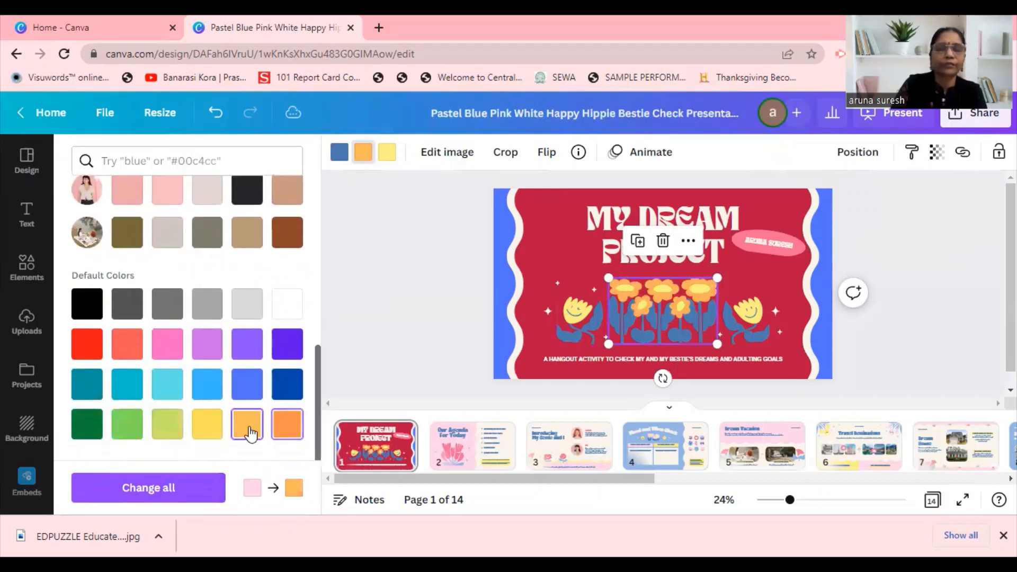
left_click(217, 430)
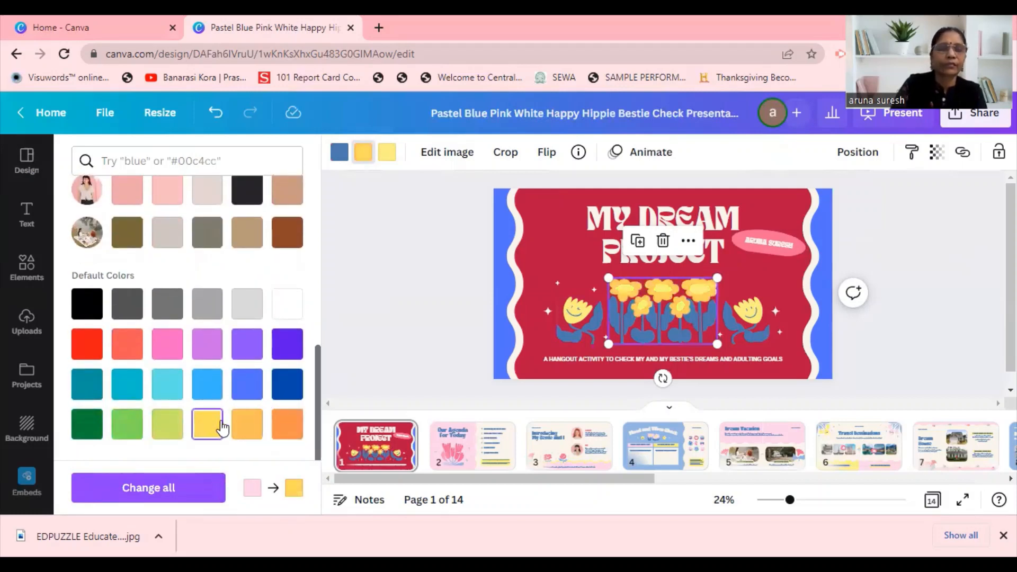
left_click(286, 430)
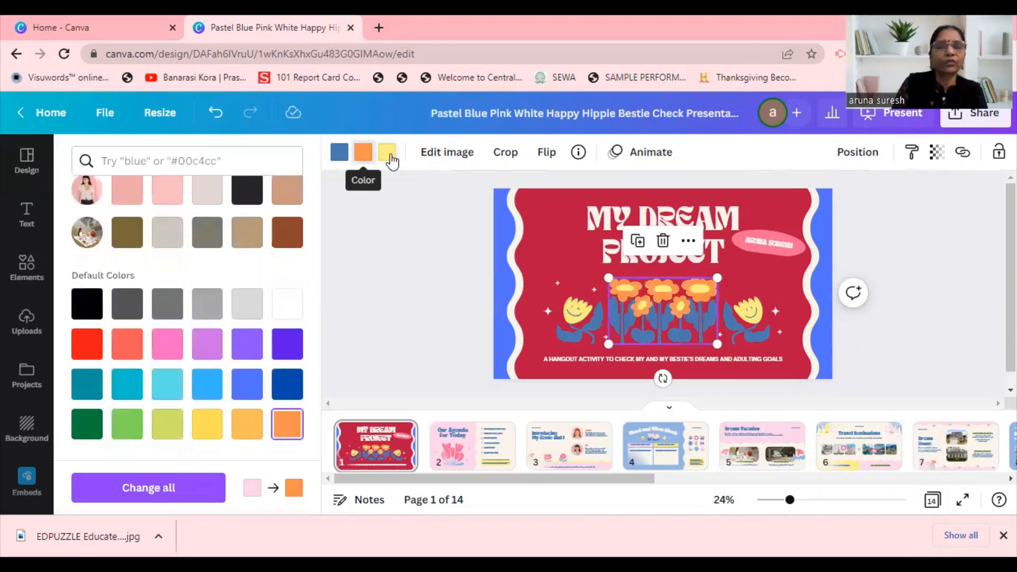
Step: Recolor the middle flower group's centers with the default red and its petals with the default yellow
left_click(390, 159)
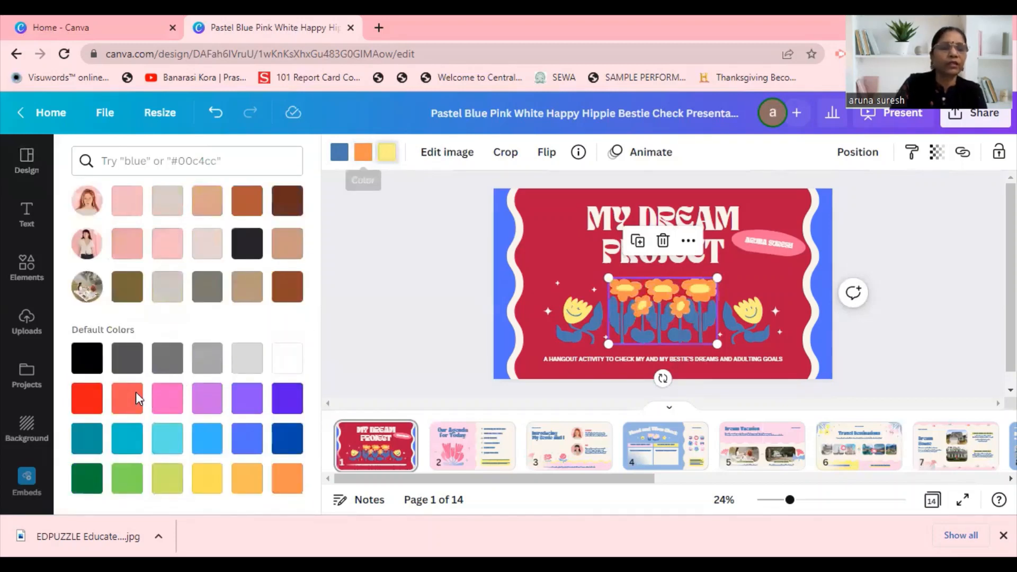
left_click(95, 402)
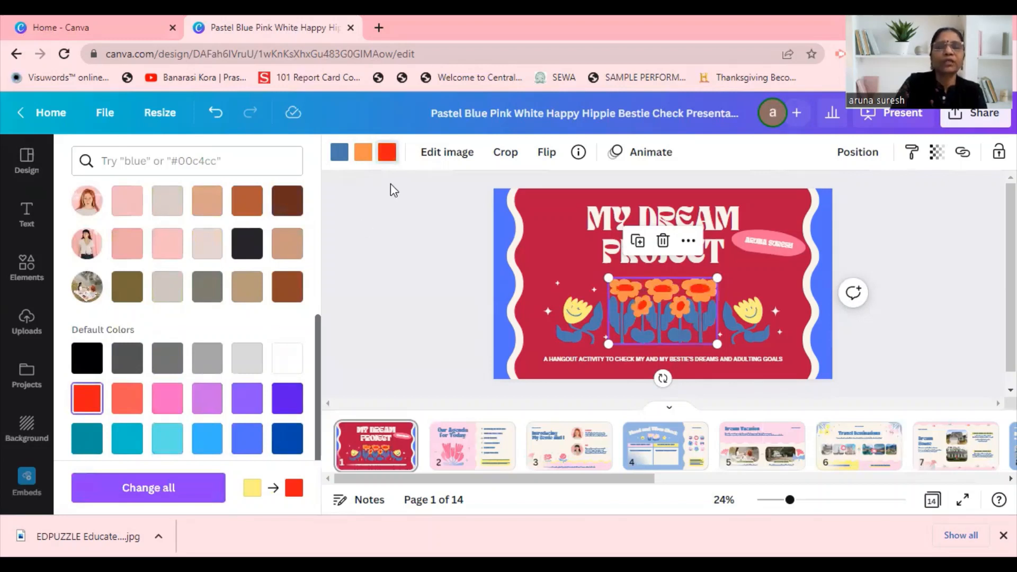
left_click(364, 153)
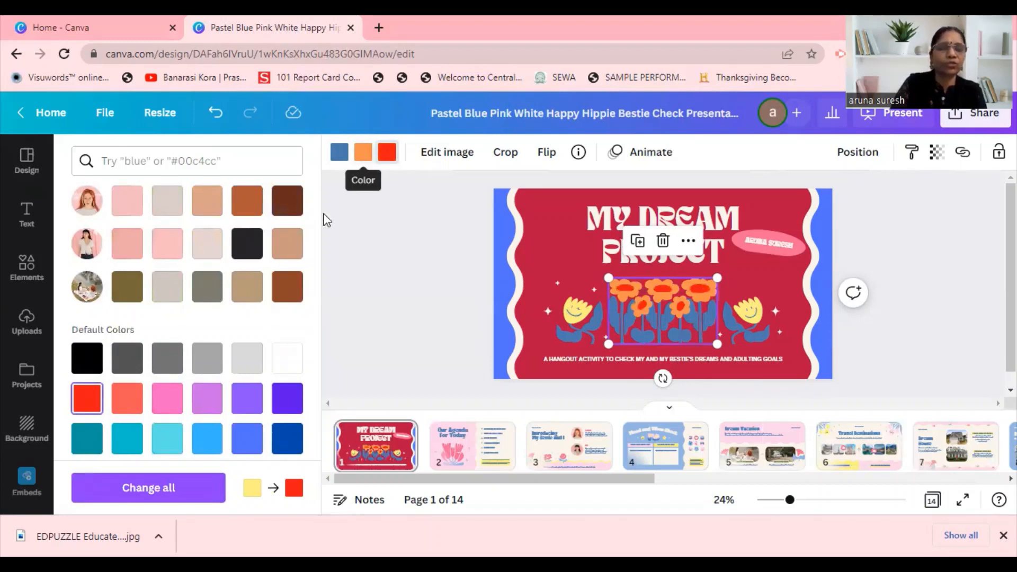
left_click(207, 479)
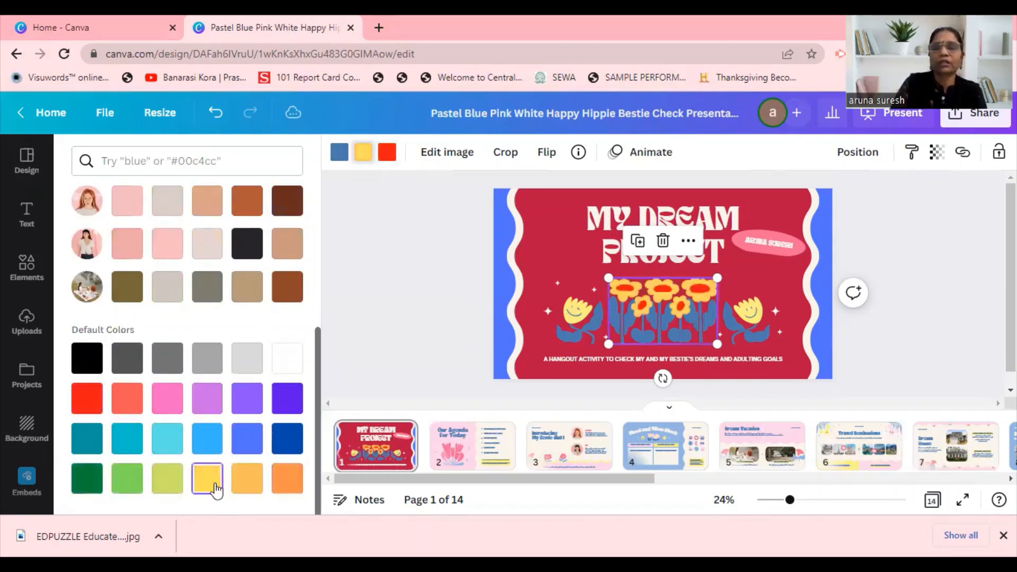
left_click(404, 317)
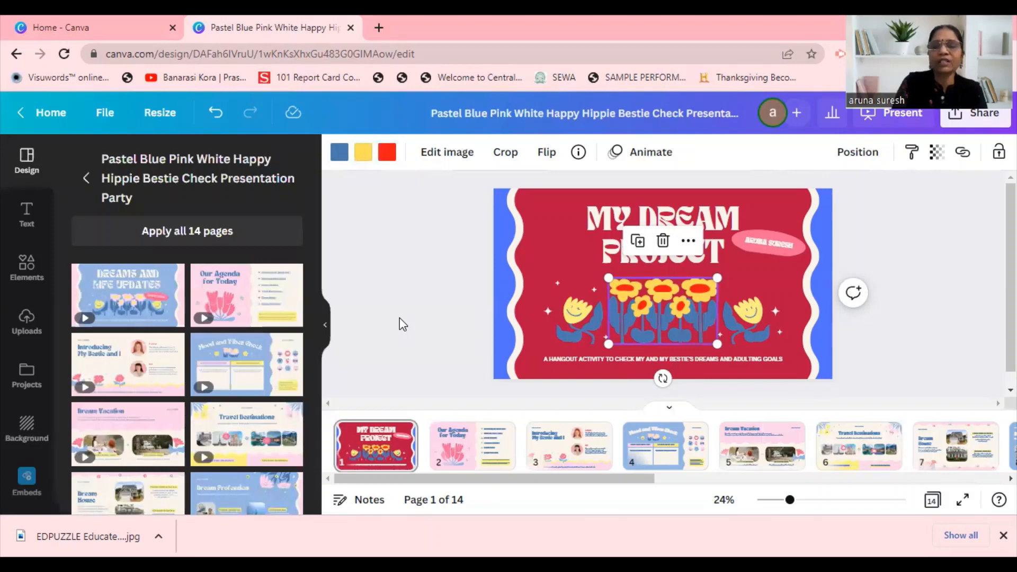
Step: Recolor the blue leaves of the left smiling flower with the default light green and change that blue across all pages
left_click(571, 320)
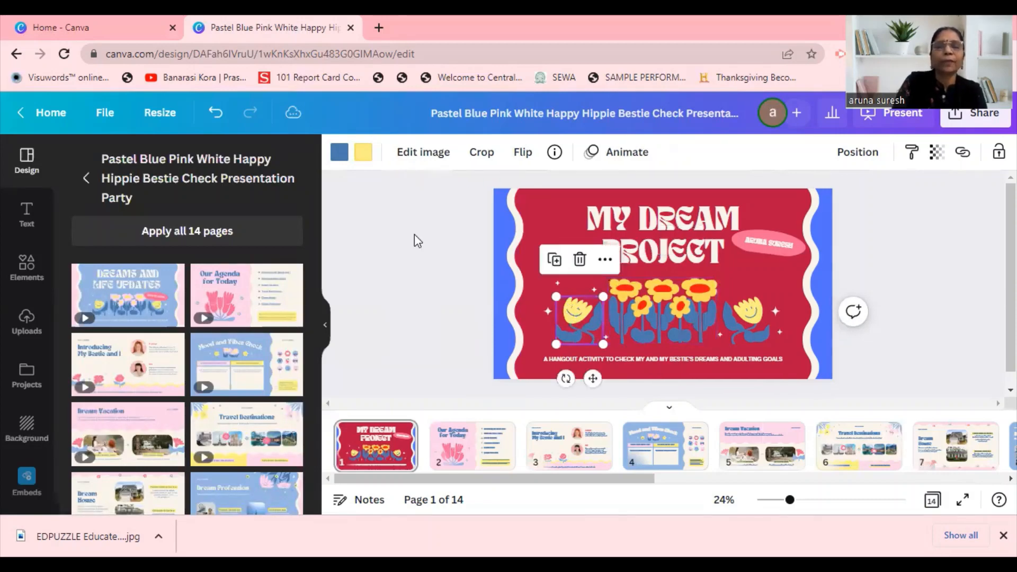
left_click(339, 154)
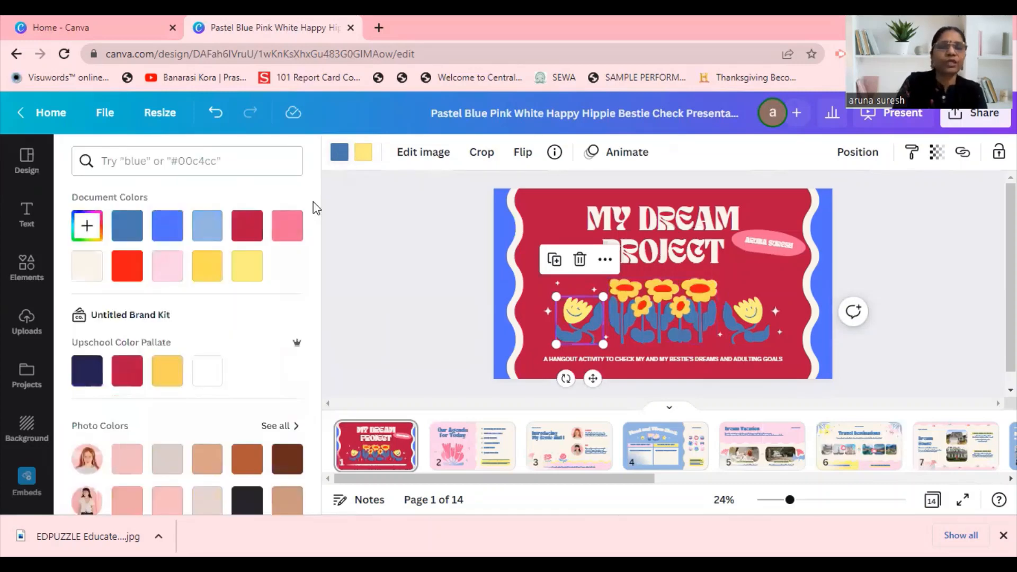
scroll(264, 503, "down", 5)
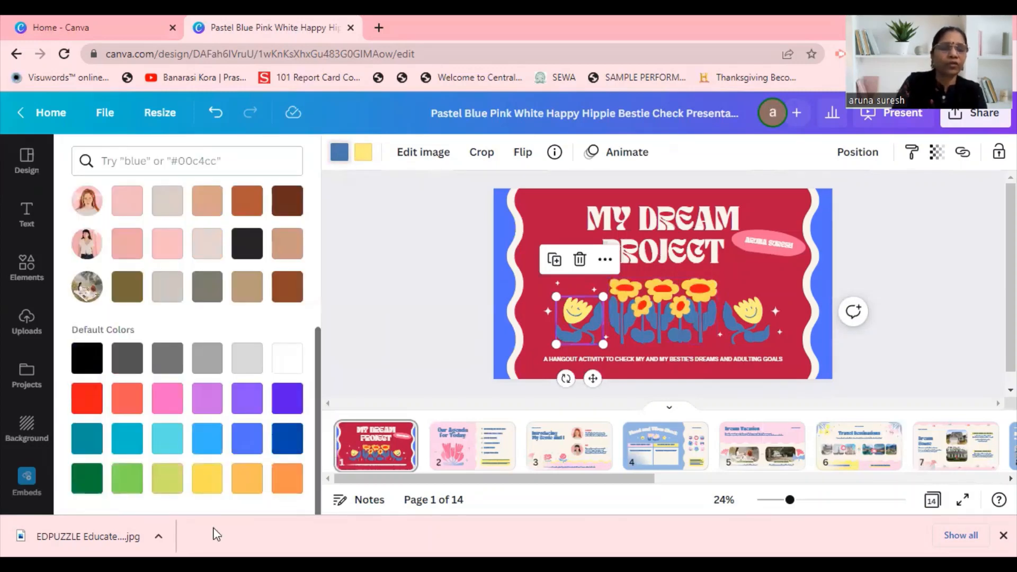
left_click(127, 479)
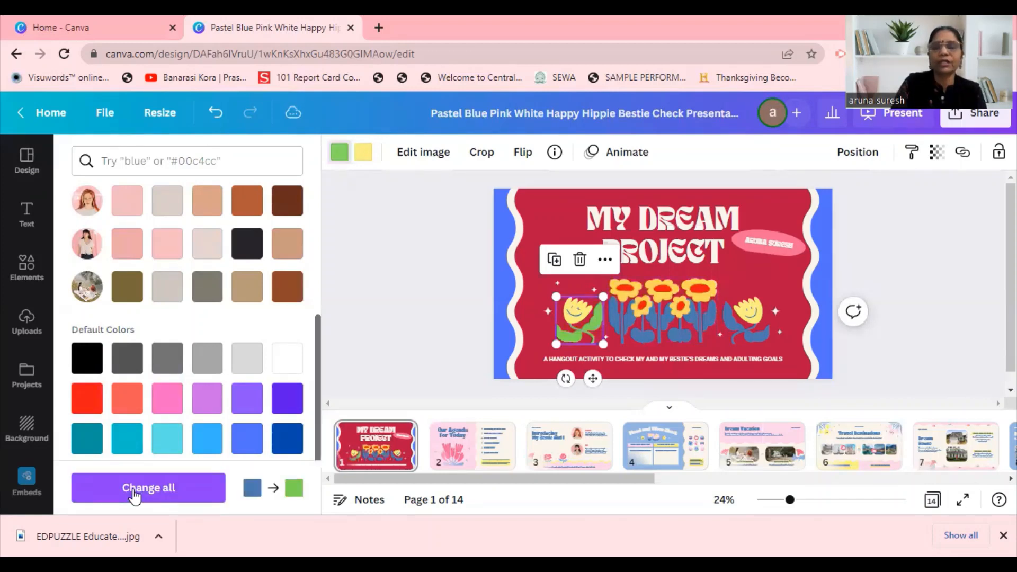
left_click(136, 495)
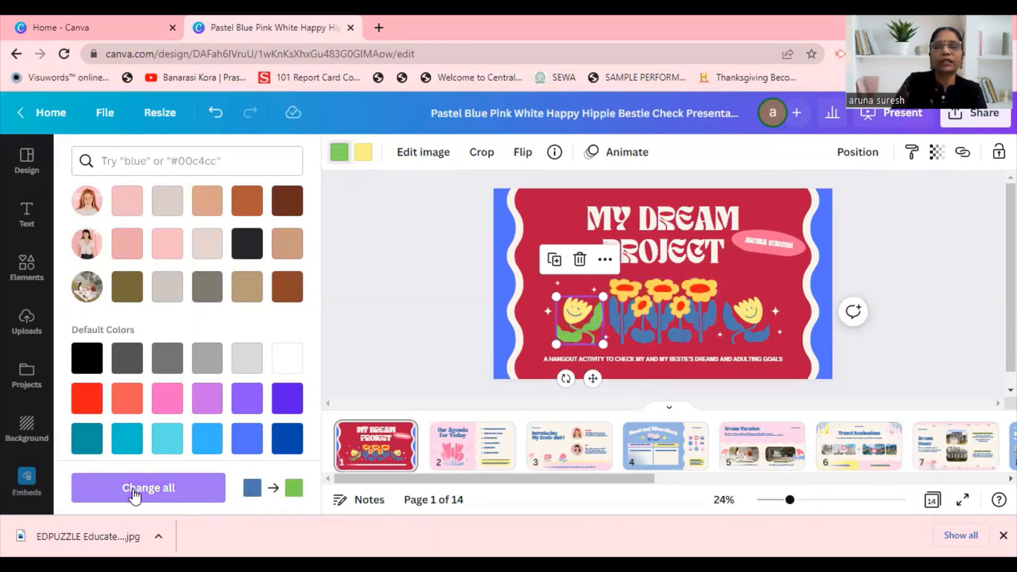
left_click(195, 493)
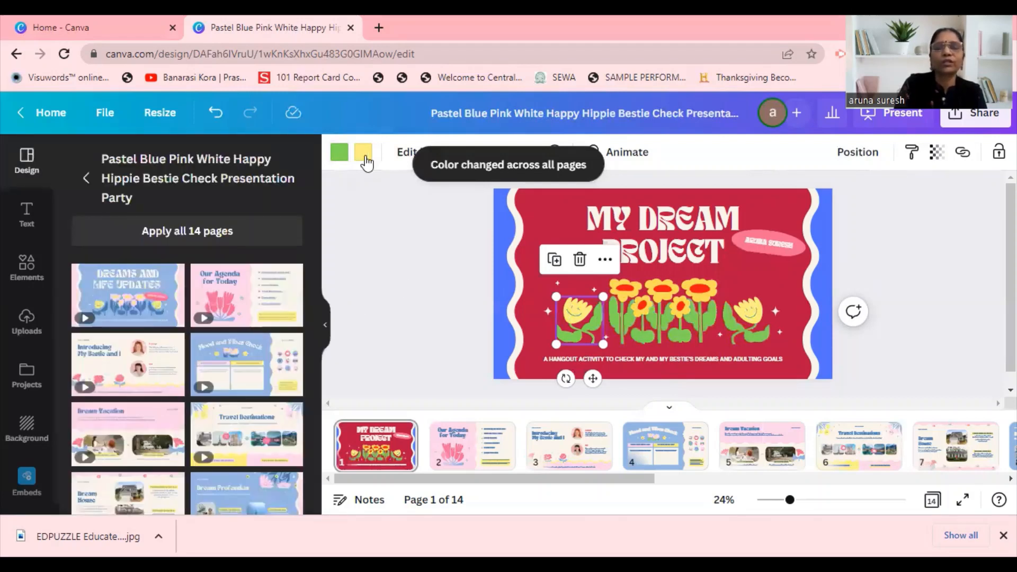
Step: Recolor the yellow blossom of the left smiling flower with the default red
left_click(364, 154)
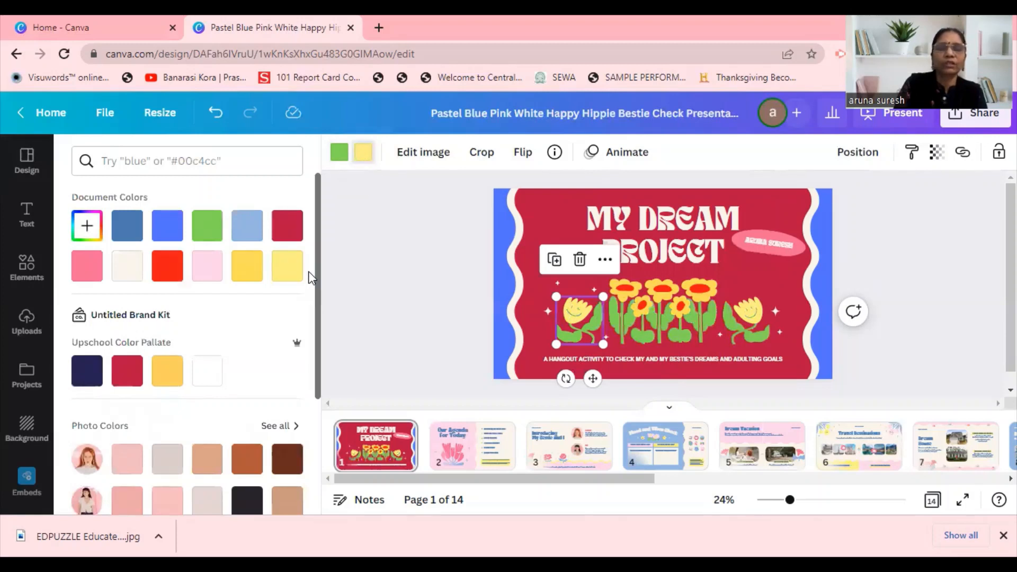
scroll(319, 396, "down", 4)
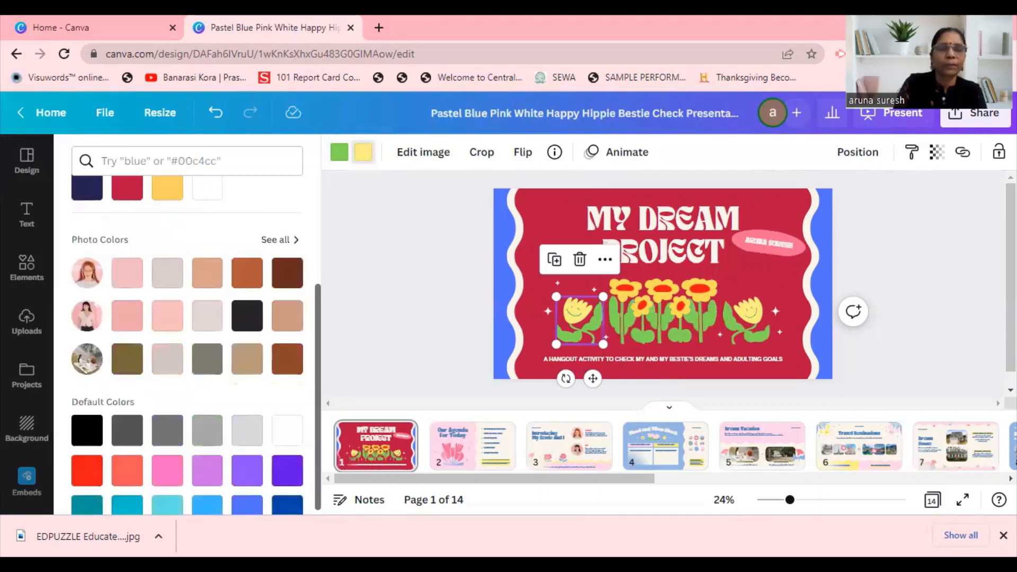
scroll(161, 495, "down", 2)
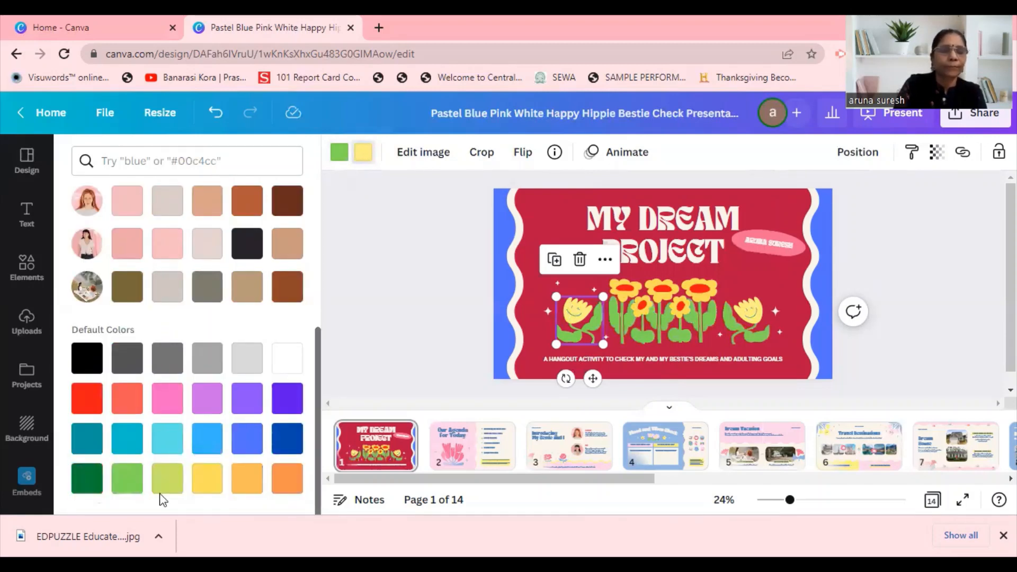
left_click(281, 481)
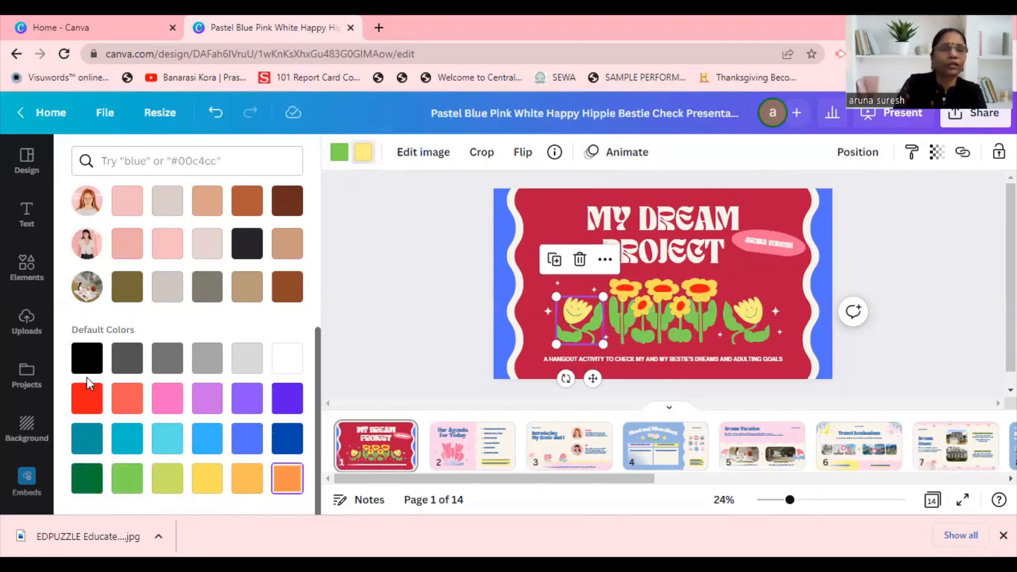
left_click(88, 393)
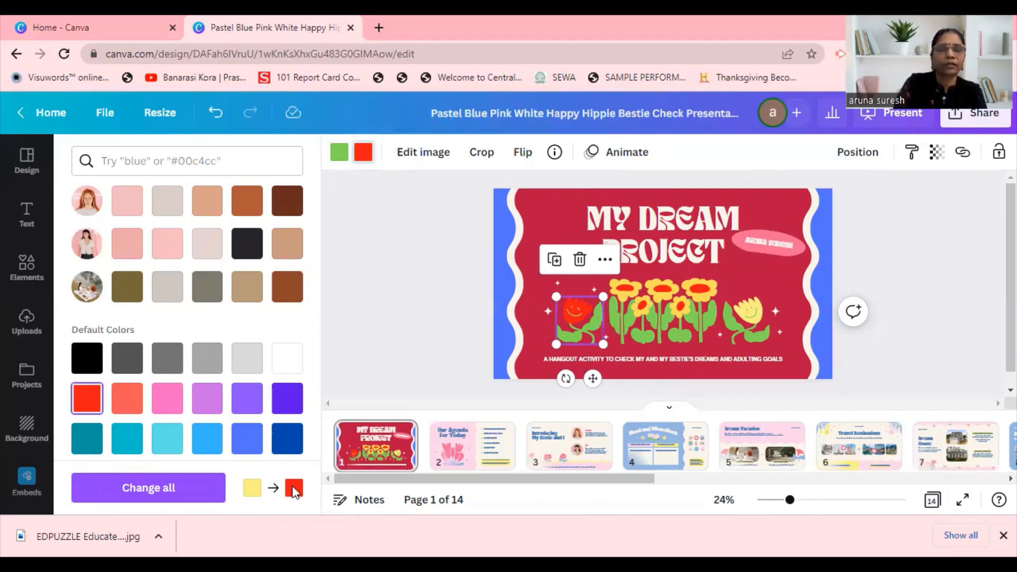
Step: Apply the yellow-to-red color change across all pages of the presentation
left_click(185, 496)
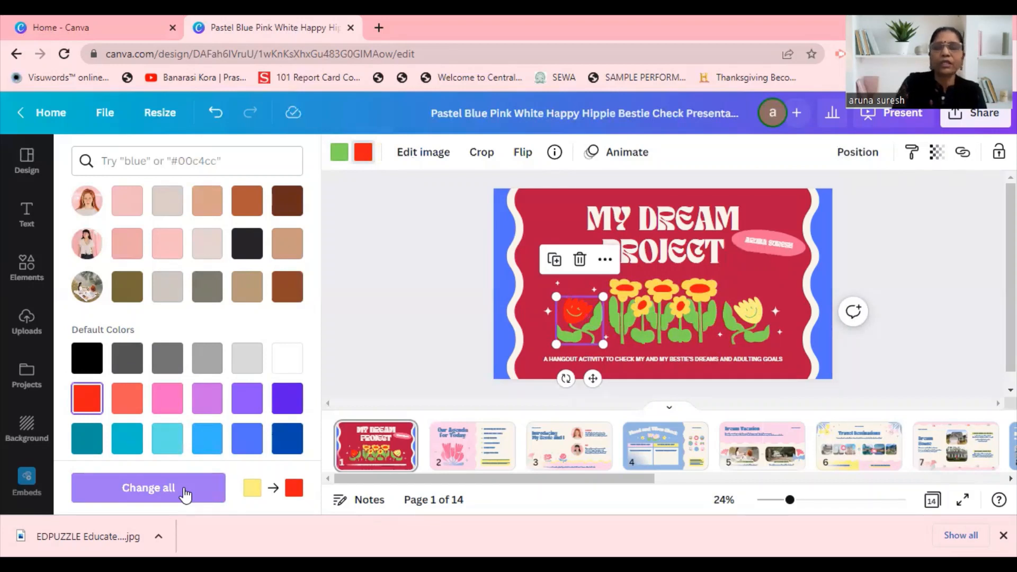
left_click(388, 280)
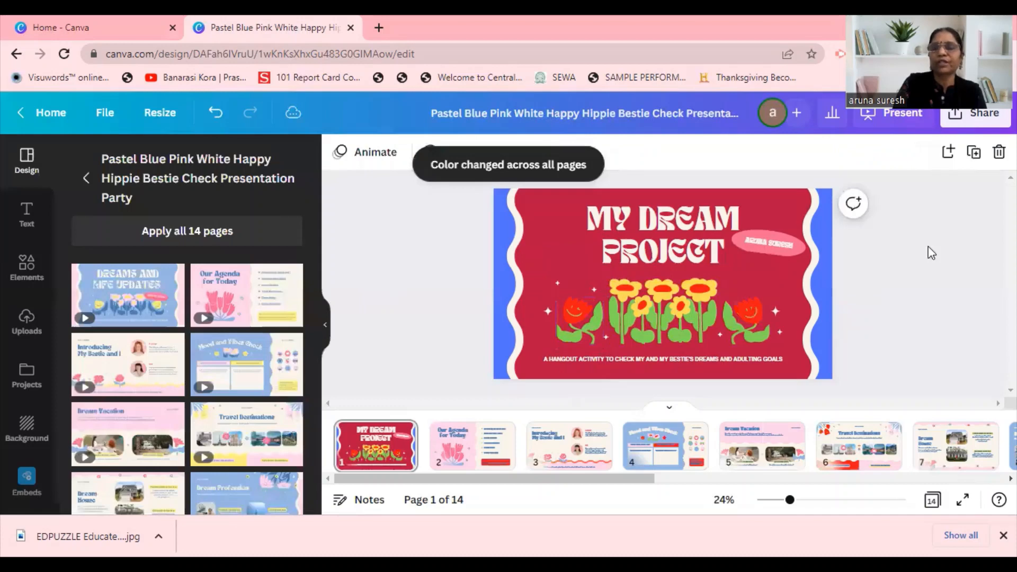
Step: Recolor the pink name label on the cover slide with the dark navy of the Upschool palette
left_click(796, 253)
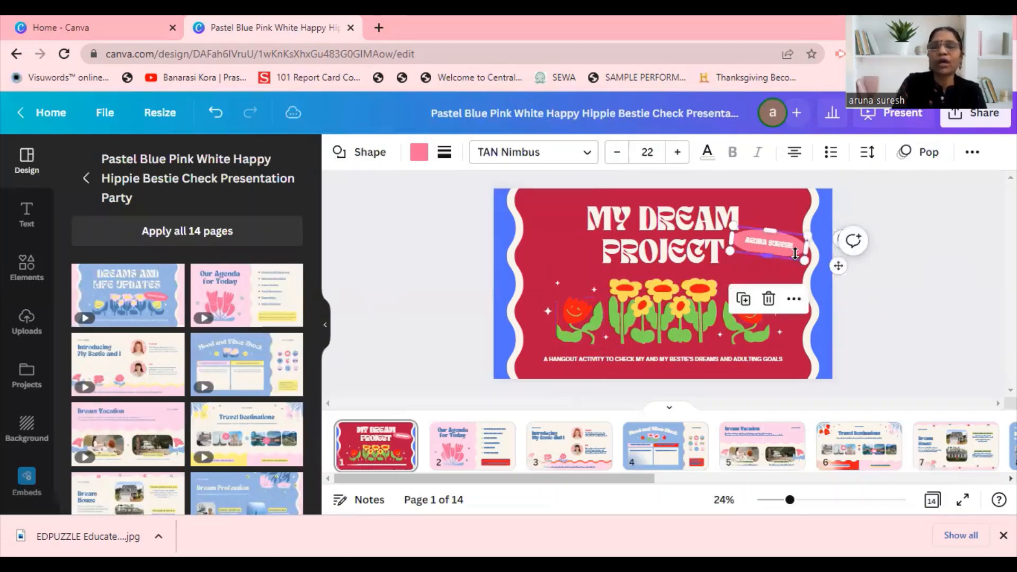
left_click(418, 156)
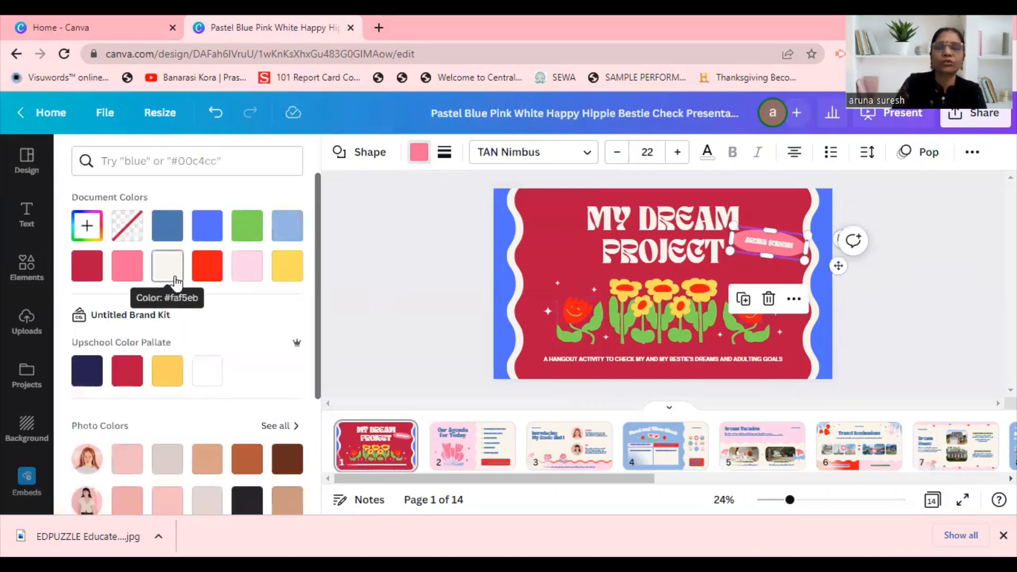
left_click(80, 377)
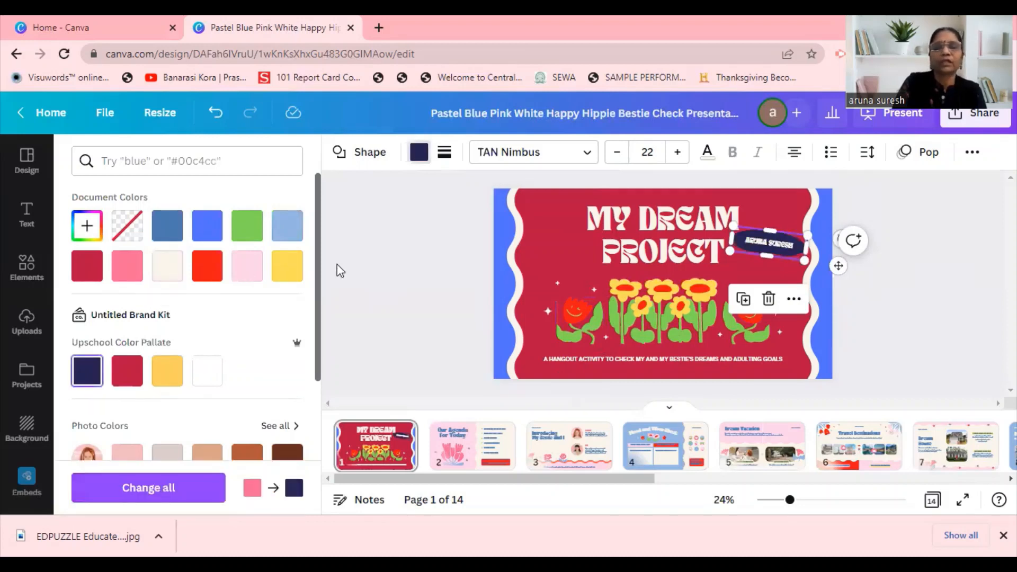
left_click(374, 284)
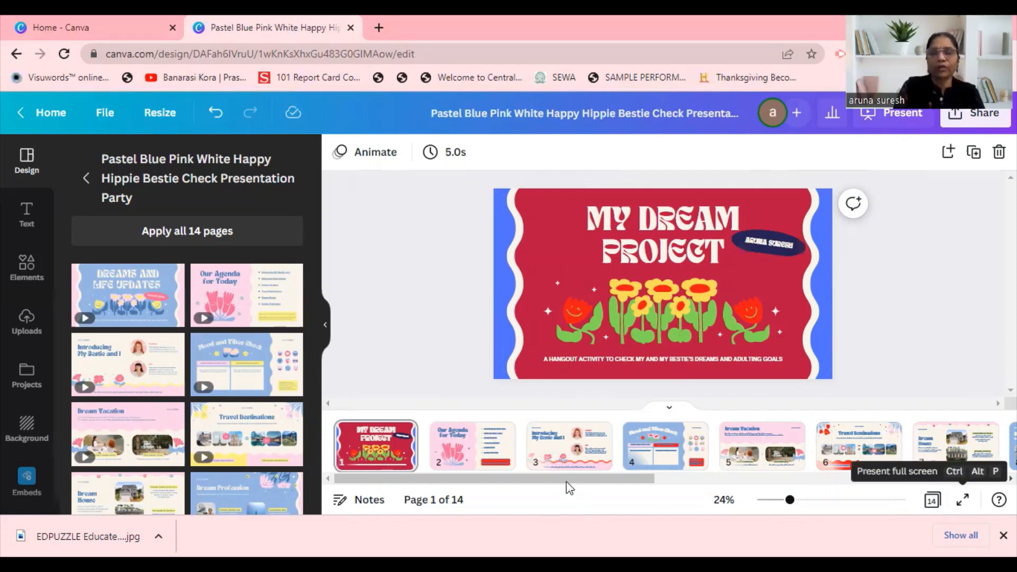
Step: Add a blank page after page 14 and set its background to the bright blue document color
scroll(762, 477, "right", 2)
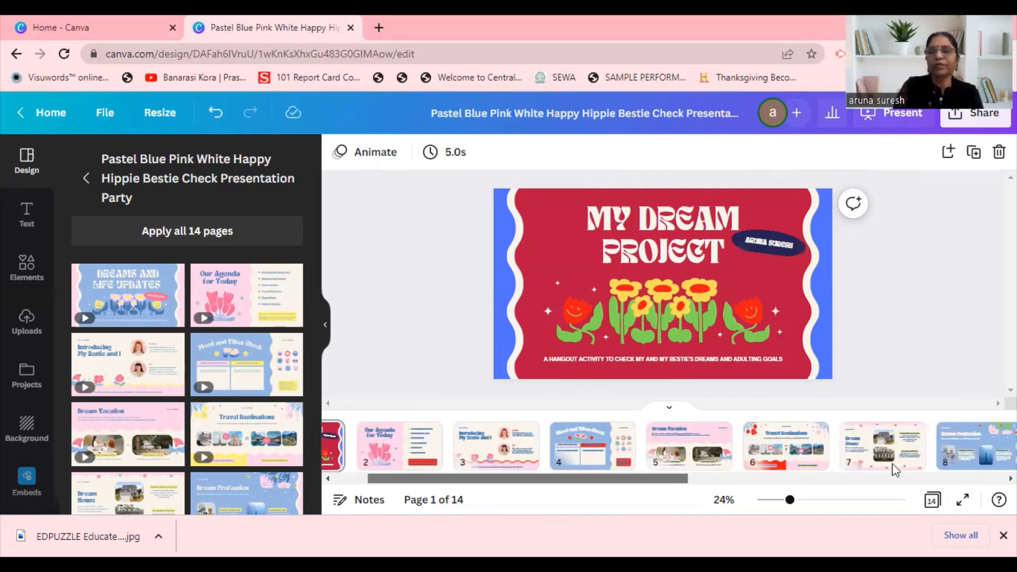
scroll(900, 469, "right", 5)
scroll(912, 468, "right", 4)
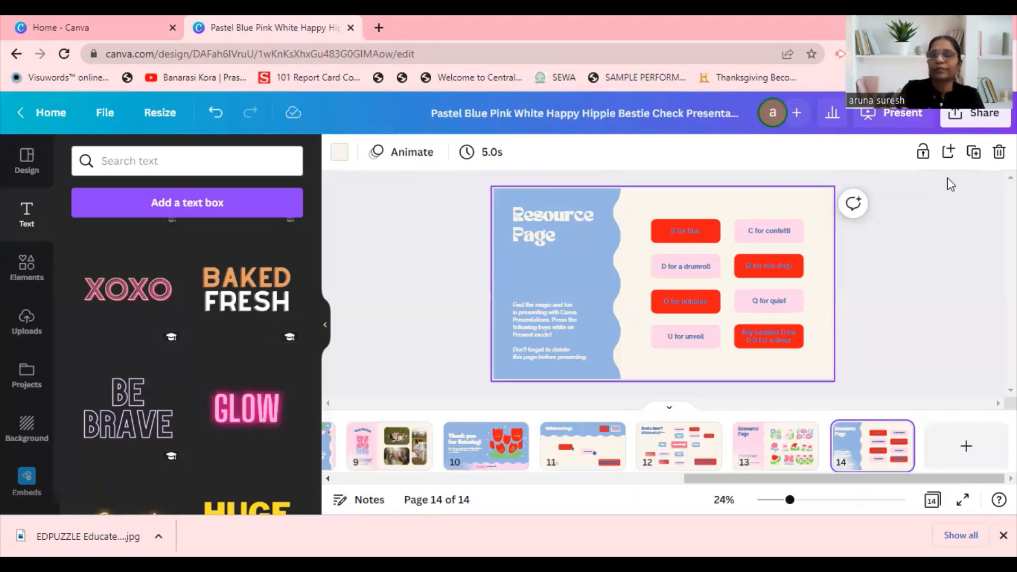
left_click(965, 450)
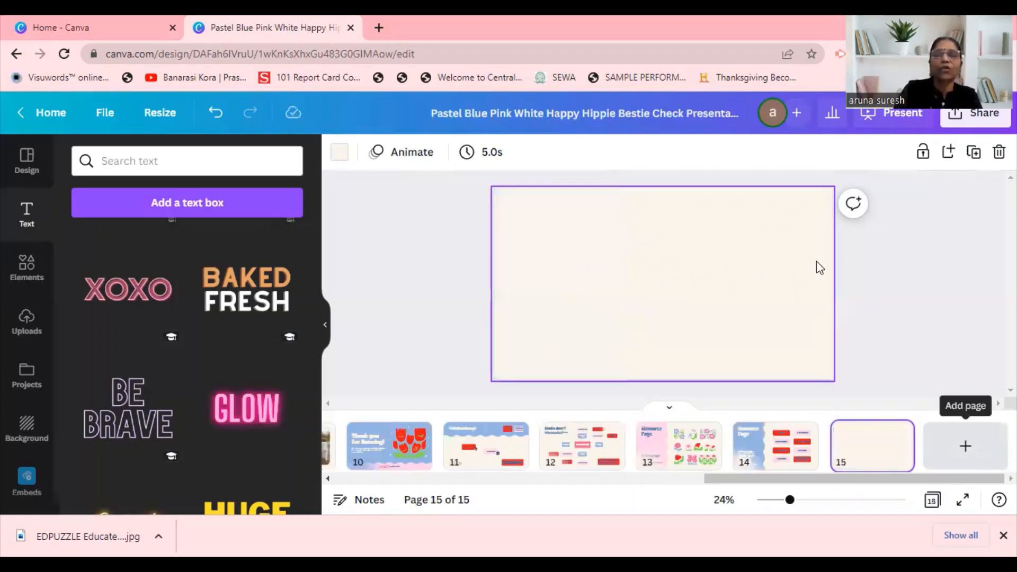
left_click(615, 233)
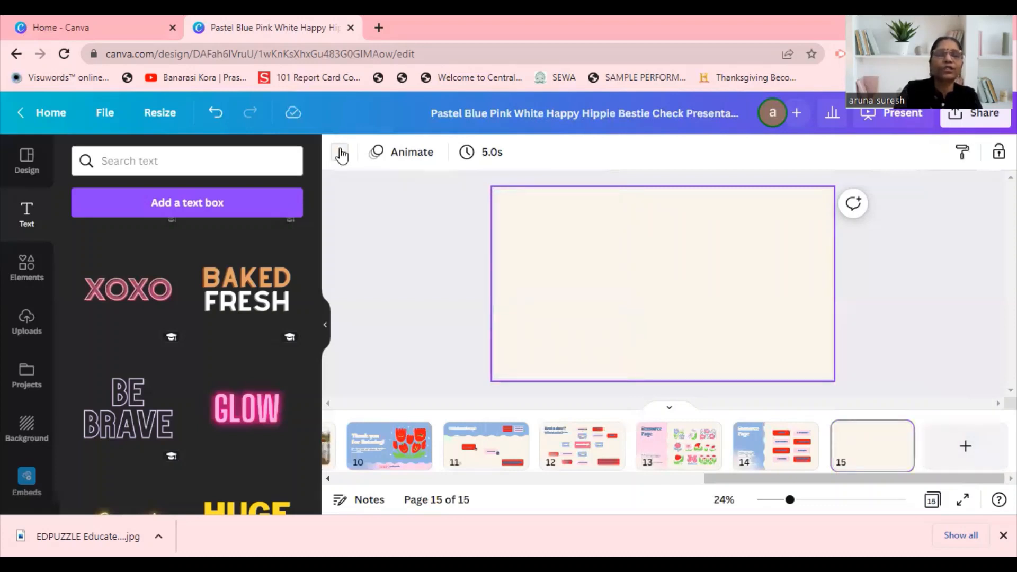
left_click(339, 155)
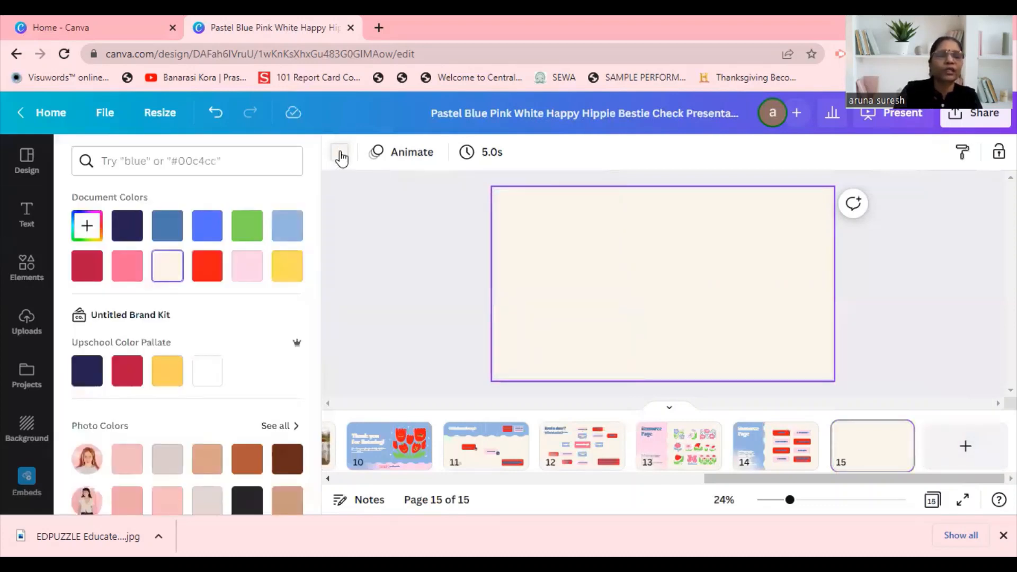
left_click(214, 231)
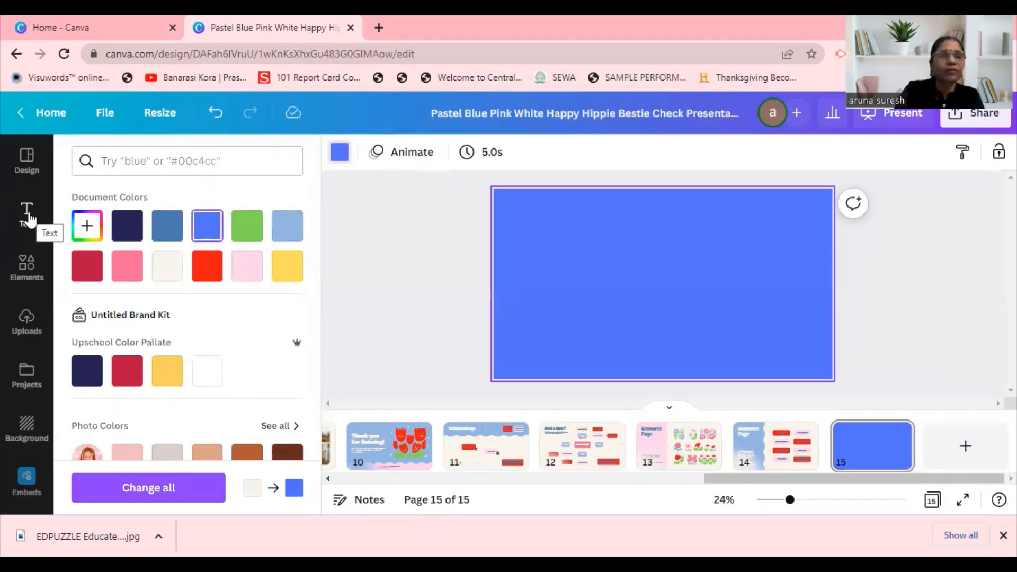
Step: Add a heading to page 15 that reads "THANK YOU!"
left_click(29, 217)
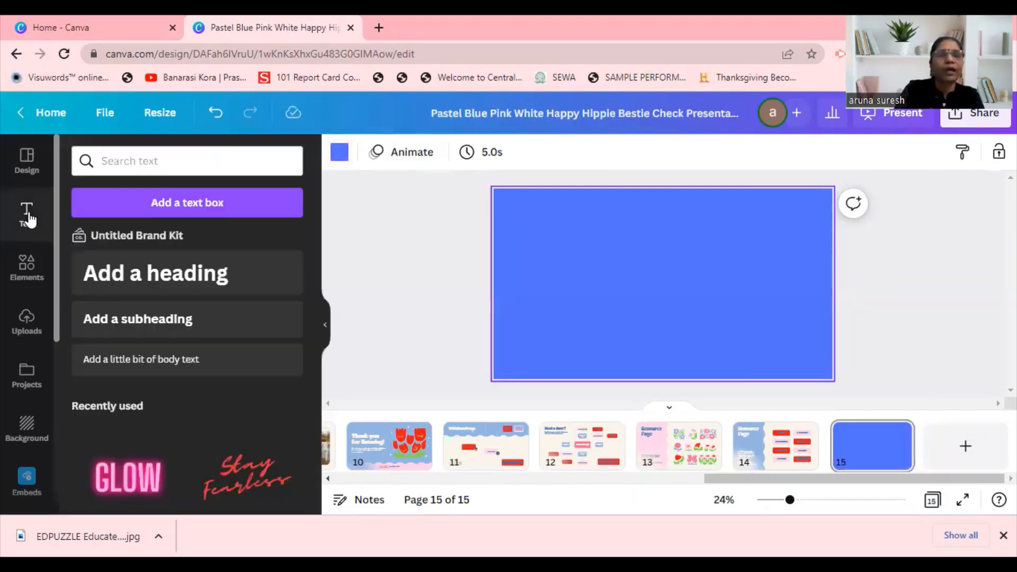
left_click(131, 276)
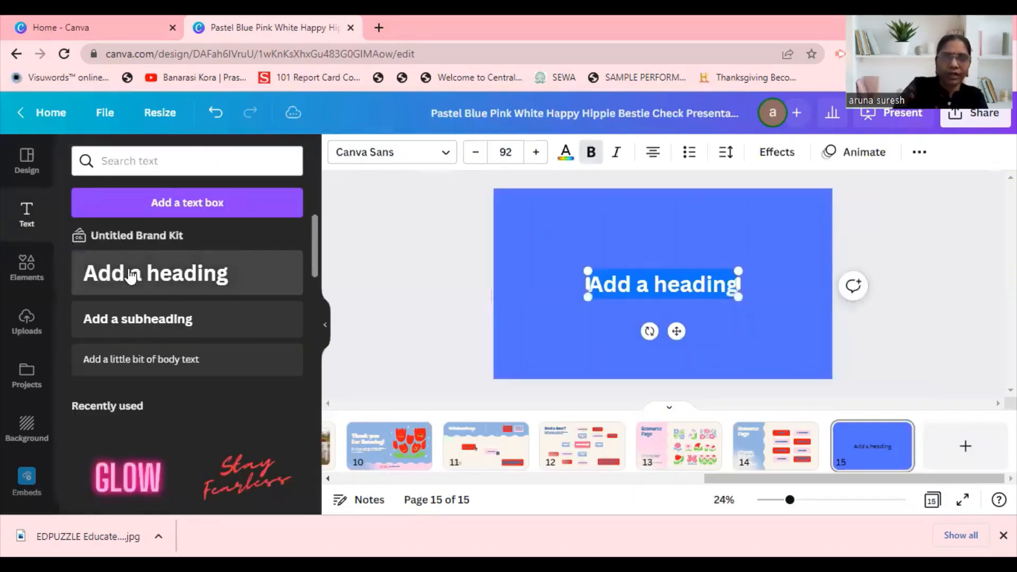
type("th")
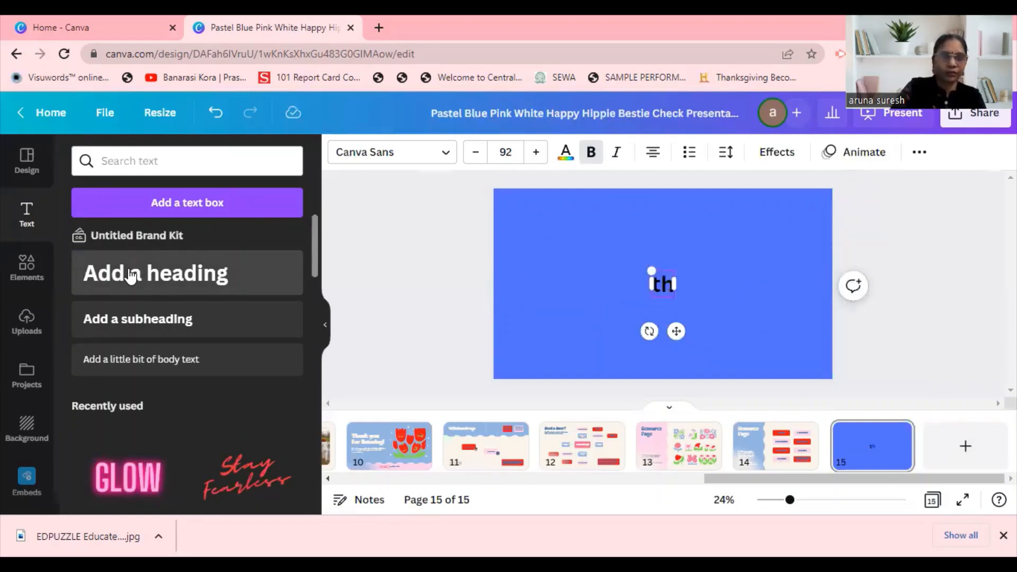
key("BackSpace")
key("BackSpace")
type("T")
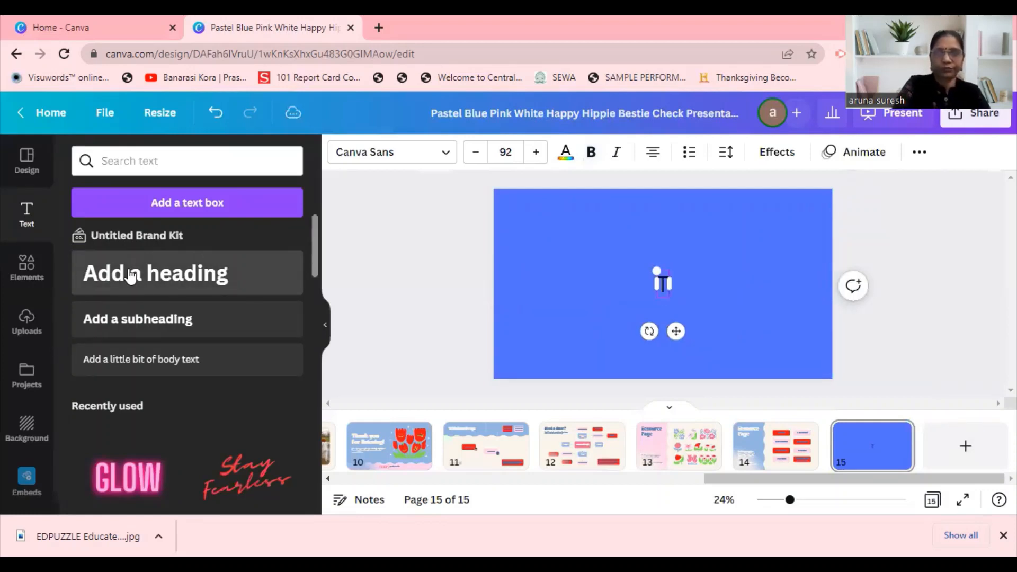
type("HA")
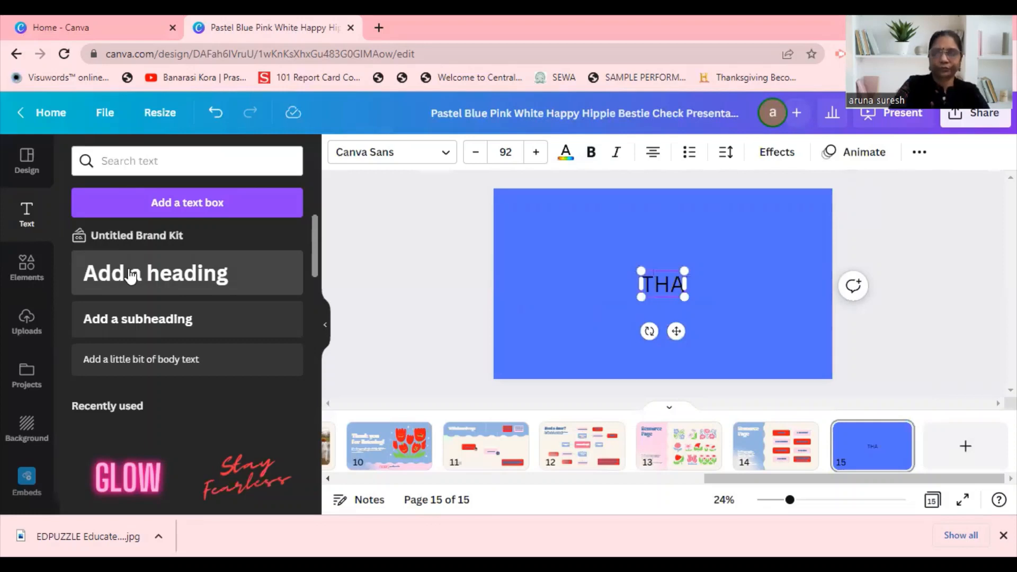
type("NK Y")
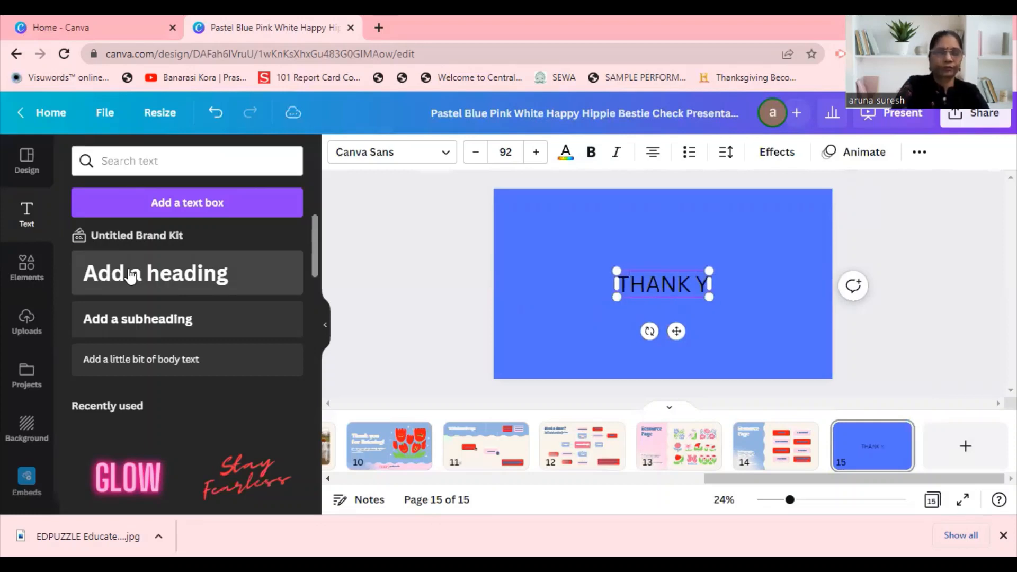
type("OU!")
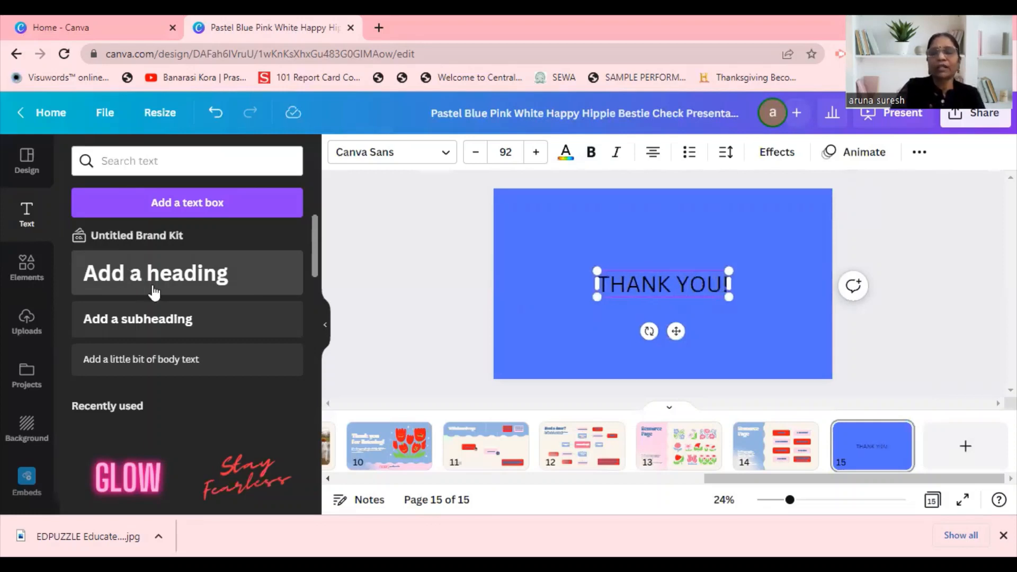
Step: Set the THANK YOU! heading in the Nexa Script Light font and color it with the cream document color
left_click(439, 159)
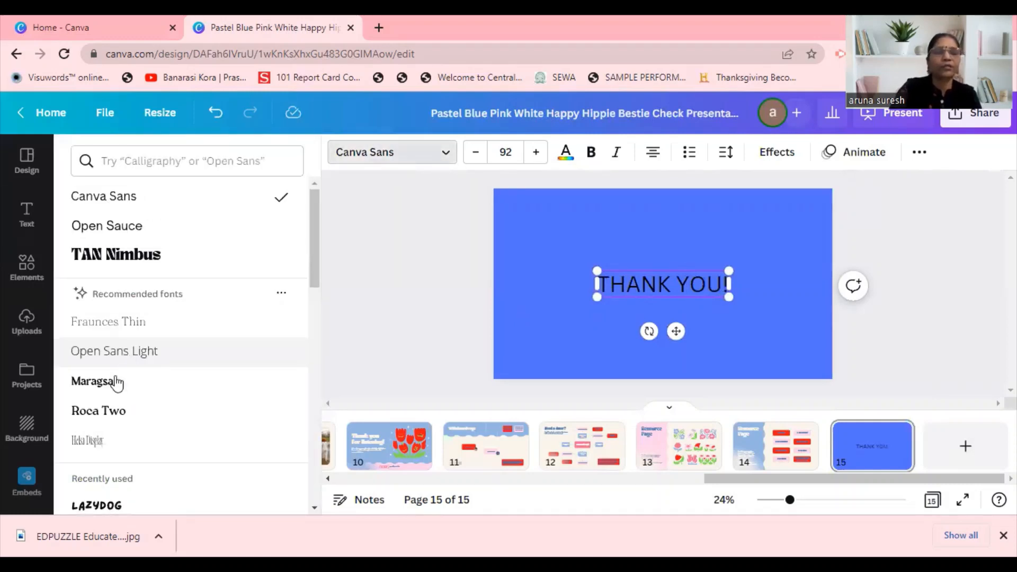
left_click_drag(315, 241, 328, 284)
left_click(150, 385)
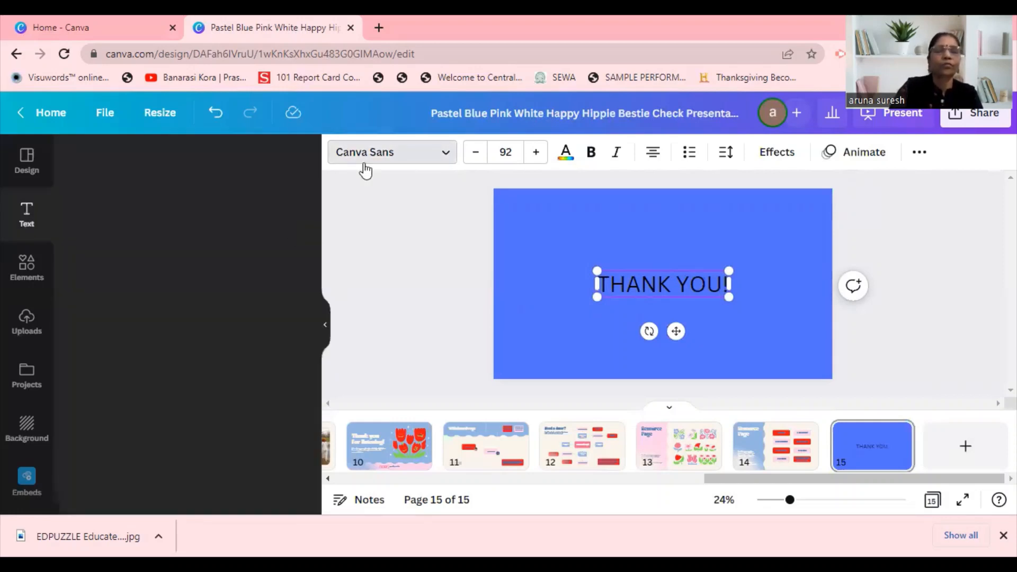
left_click(385, 158)
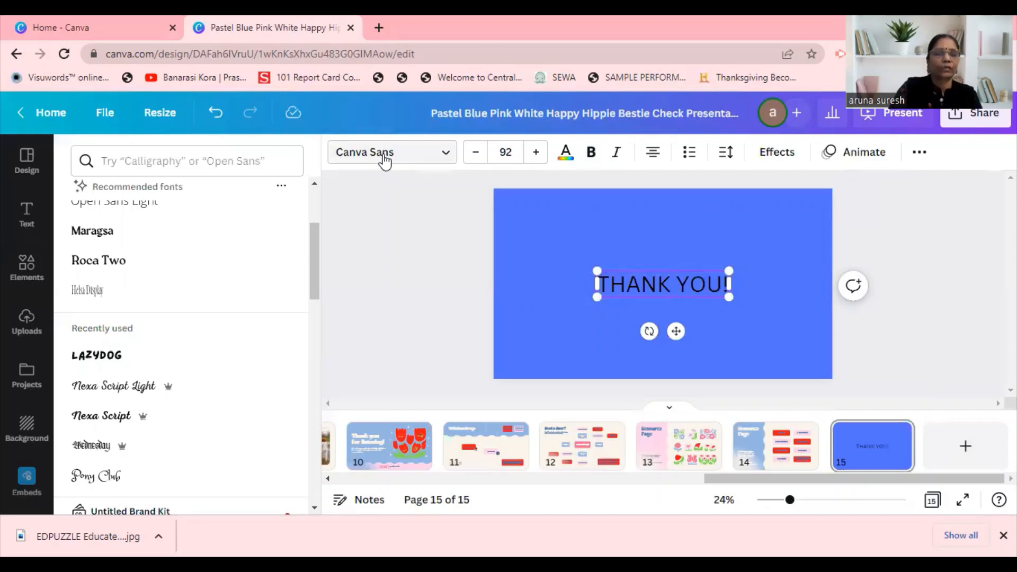
left_click(148, 386)
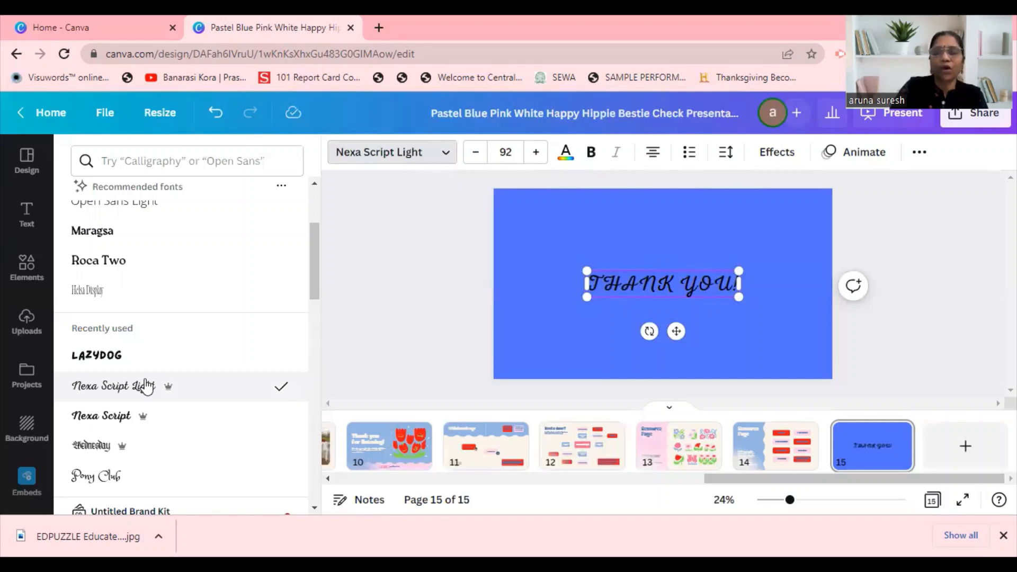
left_click(565, 154)
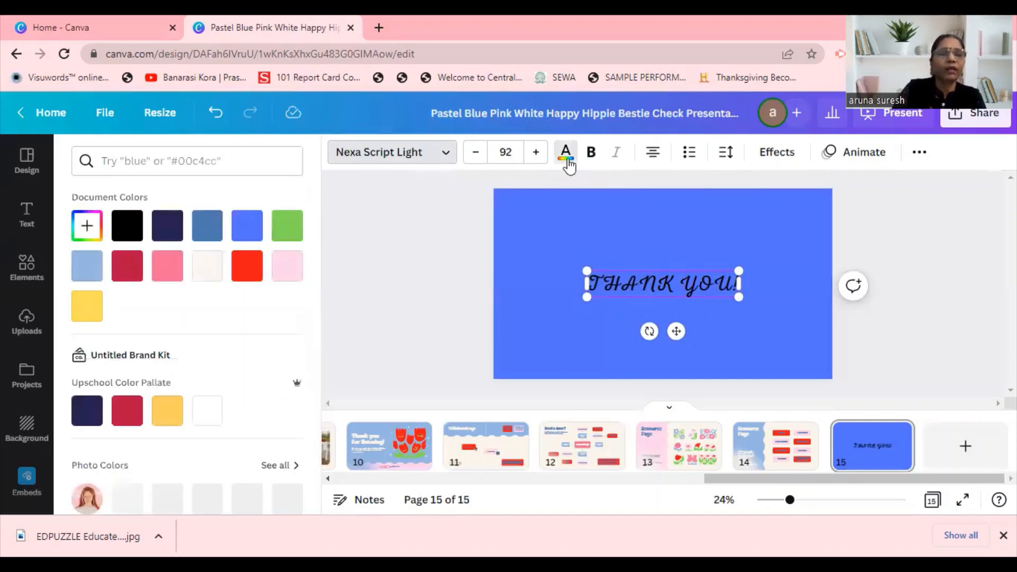
left_click(208, 279)
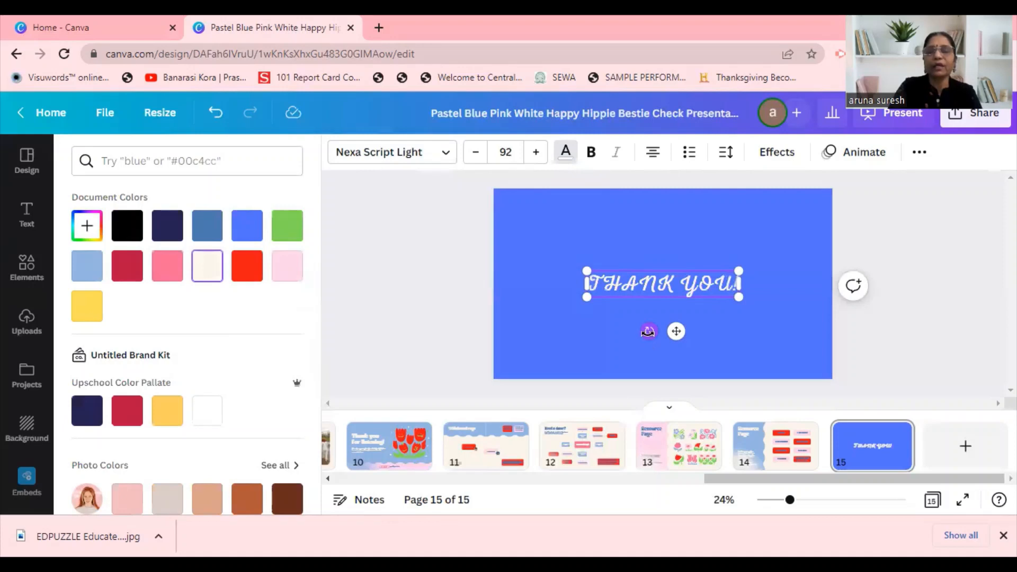
Step: Rotate the THANK YOU! heading counterclockwise so it slants upward to the right
left_click_drag(647, 331, 667, 328)
left_click(557, 264)
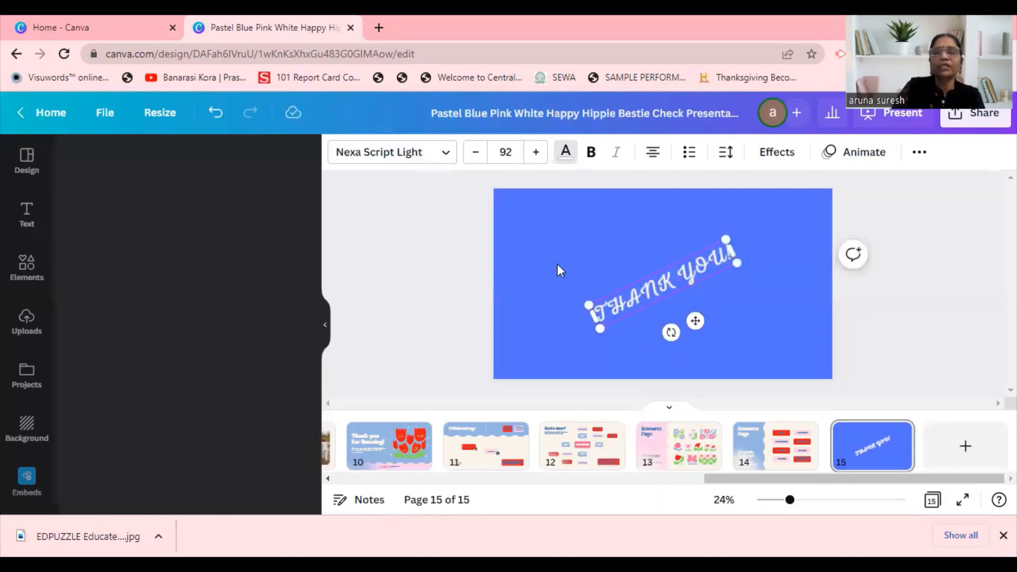
left_click(557, 265)
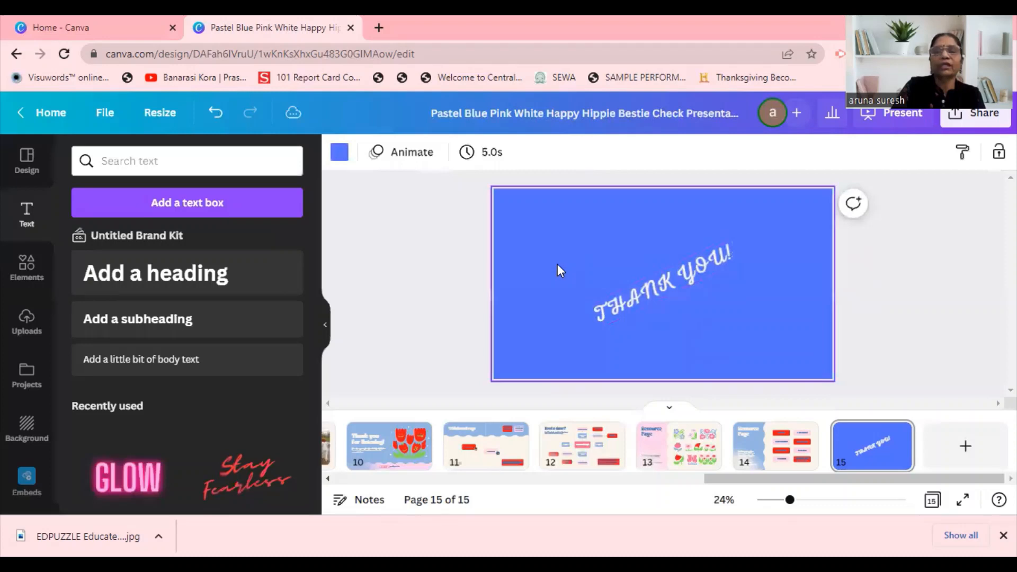
Step: Make the THANK YOU! heading bold at font size 100 and widen its text box to fit one line
left_click(605, 312)
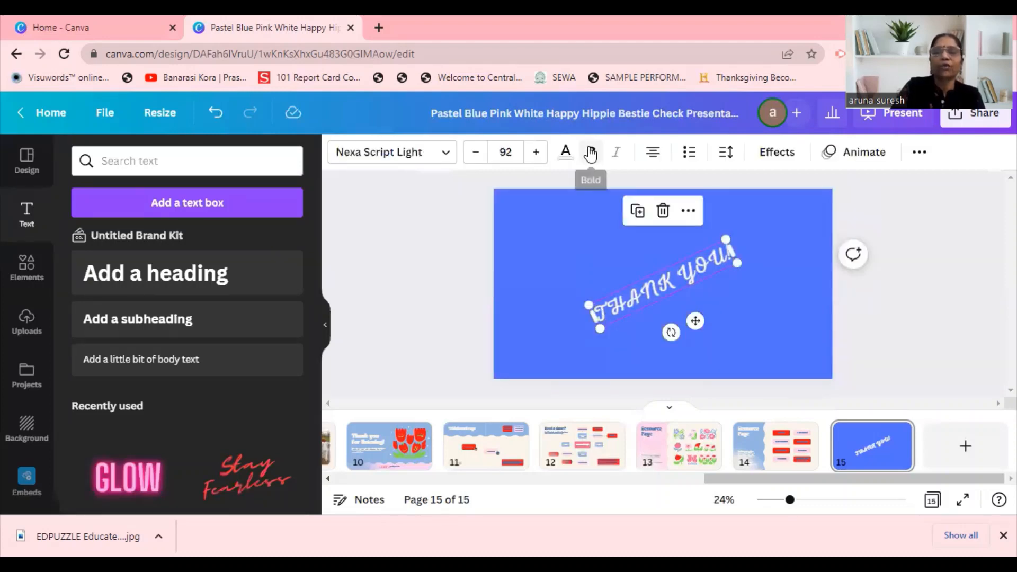
left_click(590, 154)
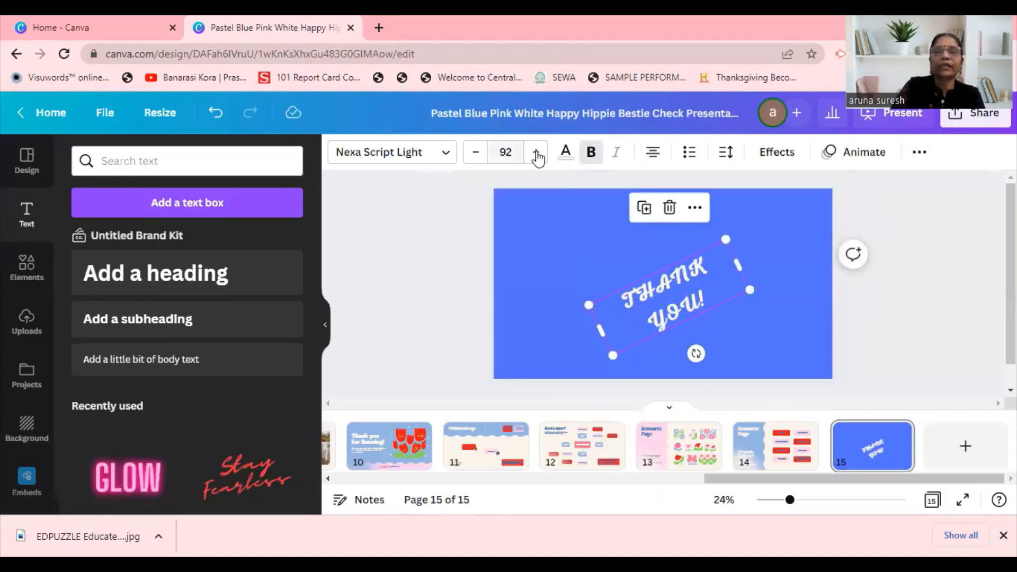
left_click(537, 154)
left_click(538, 155)
left_click(537, 157)
left_click(537, 157)
left_click(536, 157)
left_click(536, 157)
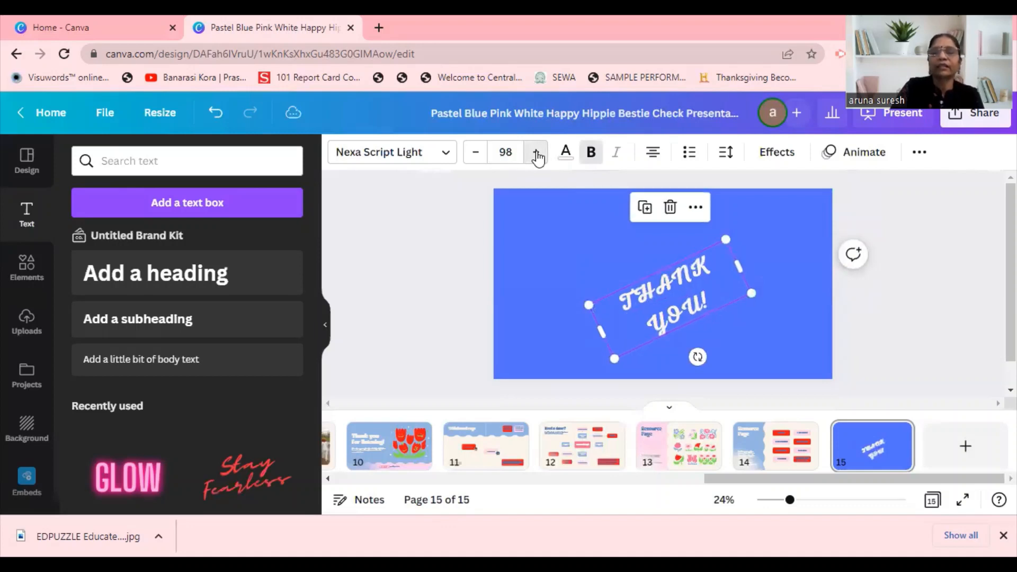
left_click(537, 156)
left_click(537, 157)
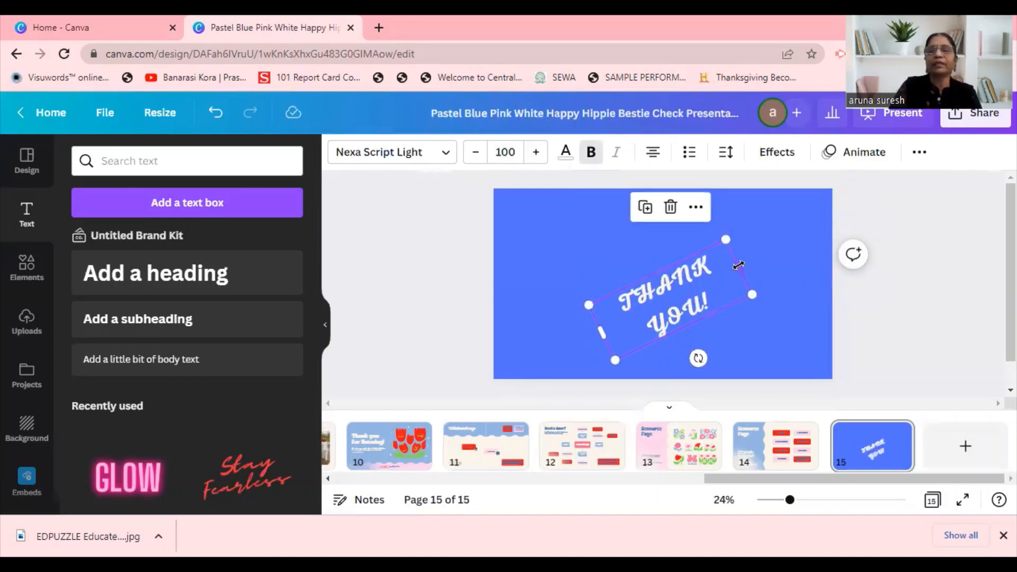
left_click_drag(739, 265, 776, 273)
left_click(409, 239)
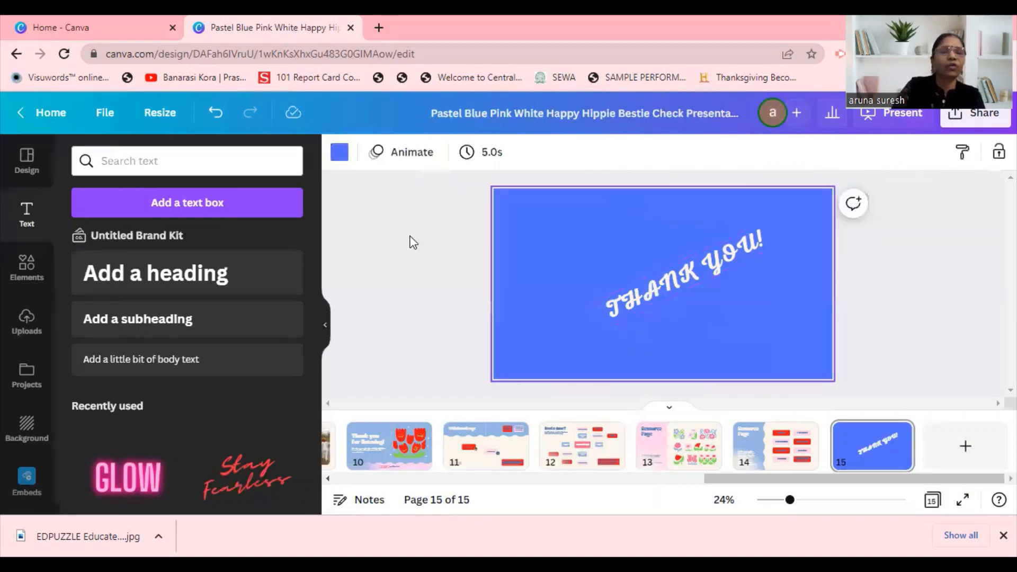
left_click(24, 280)
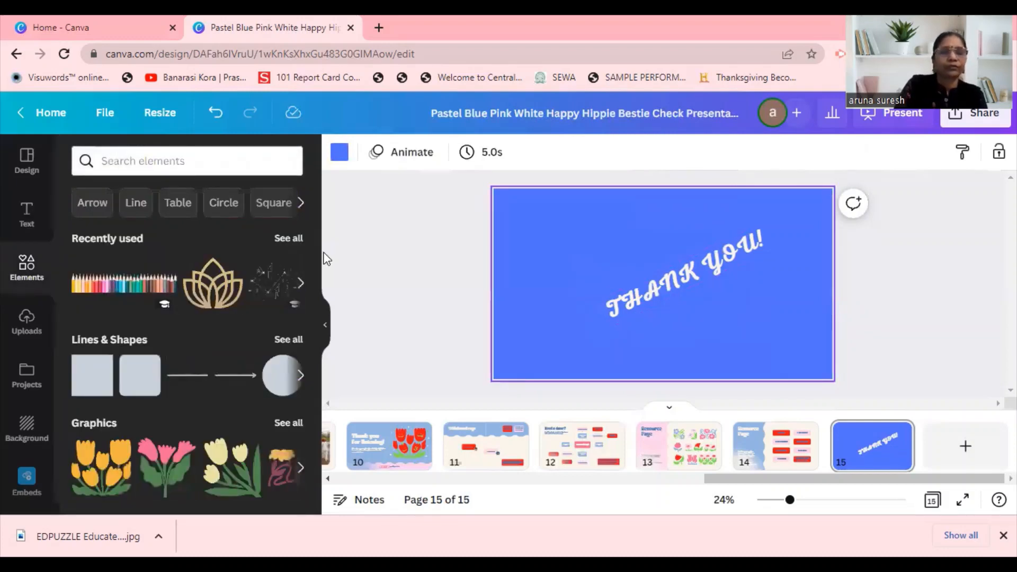
scroll(313, 245, "down", 2)
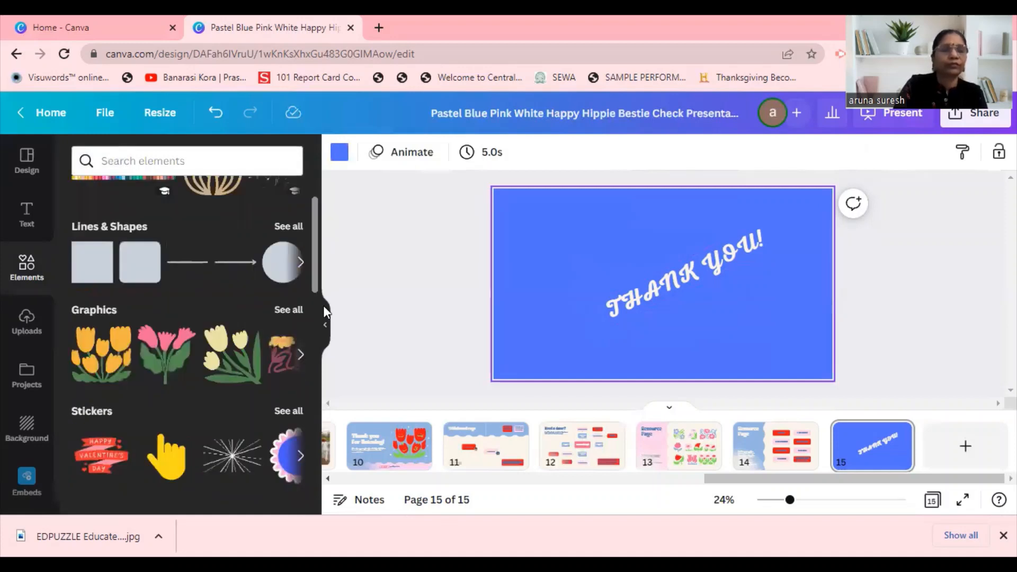
scroll(323, 305, "down", 2)
scroll(319, 284, "up", 1)
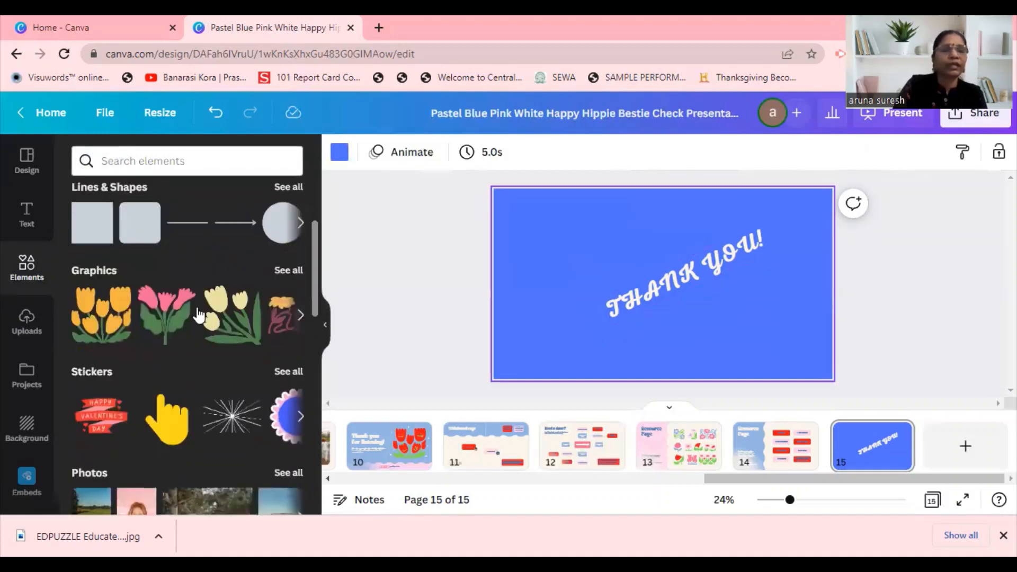
scroll(222, 307, "up", 1)
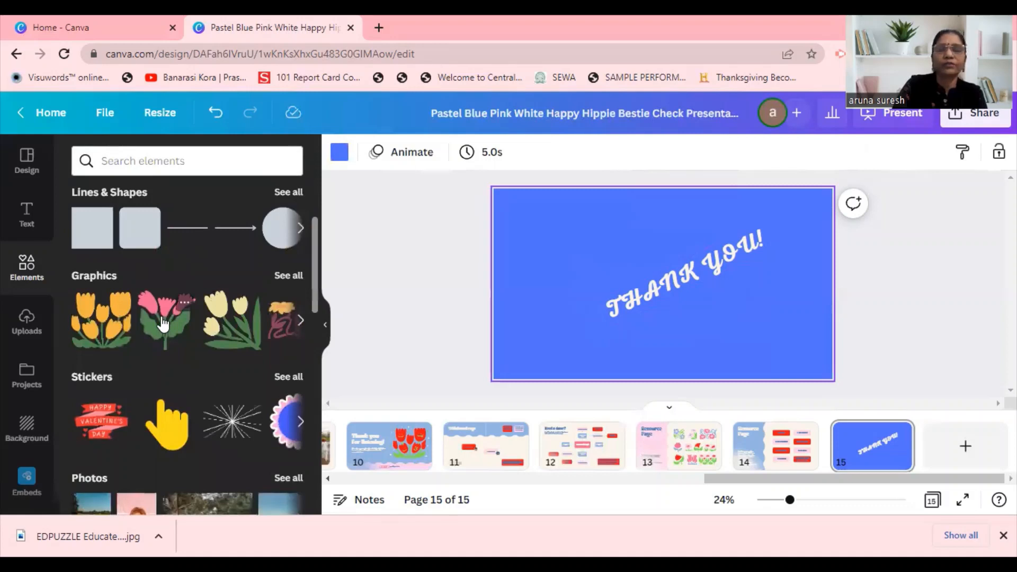
left_click(162, 323)
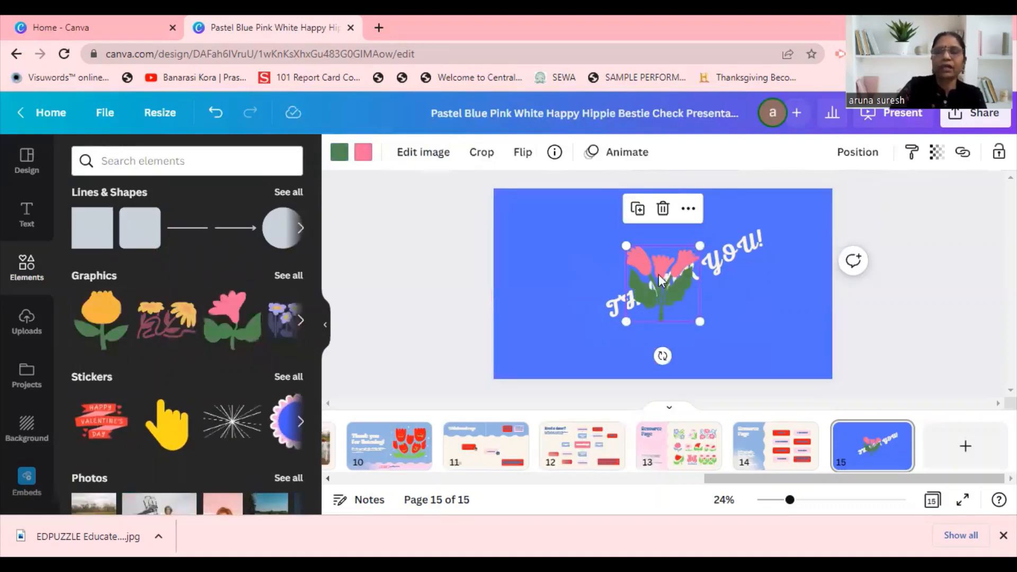
key("Delete")
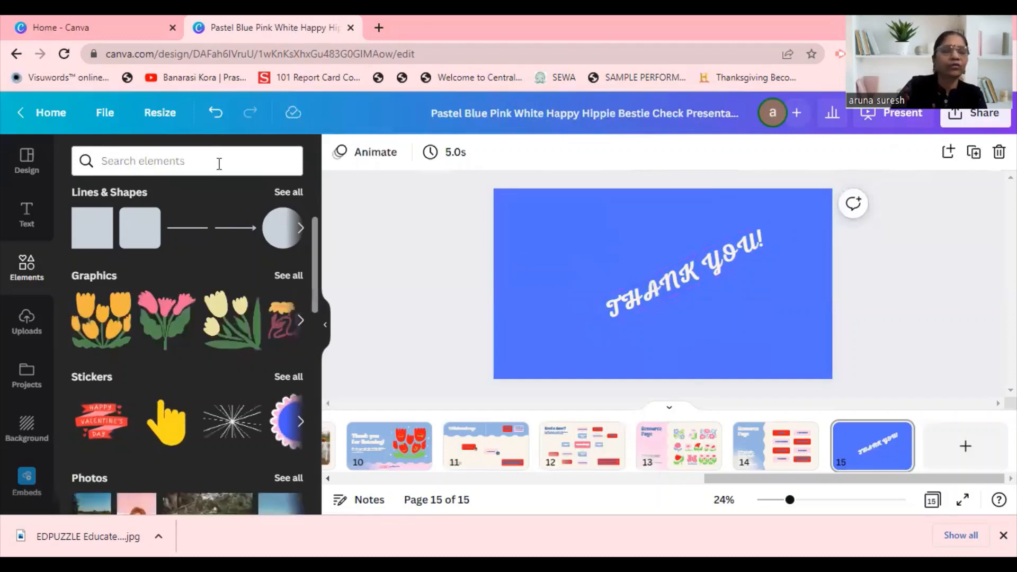
Step: Search the elements library for "heart"
left_click(219, 164)
type("he")
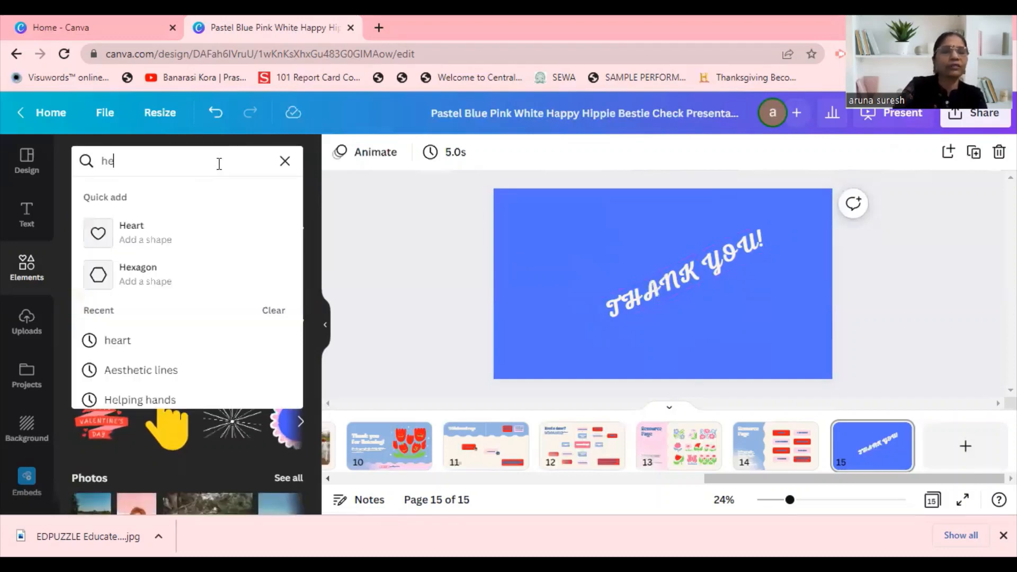
type("a")
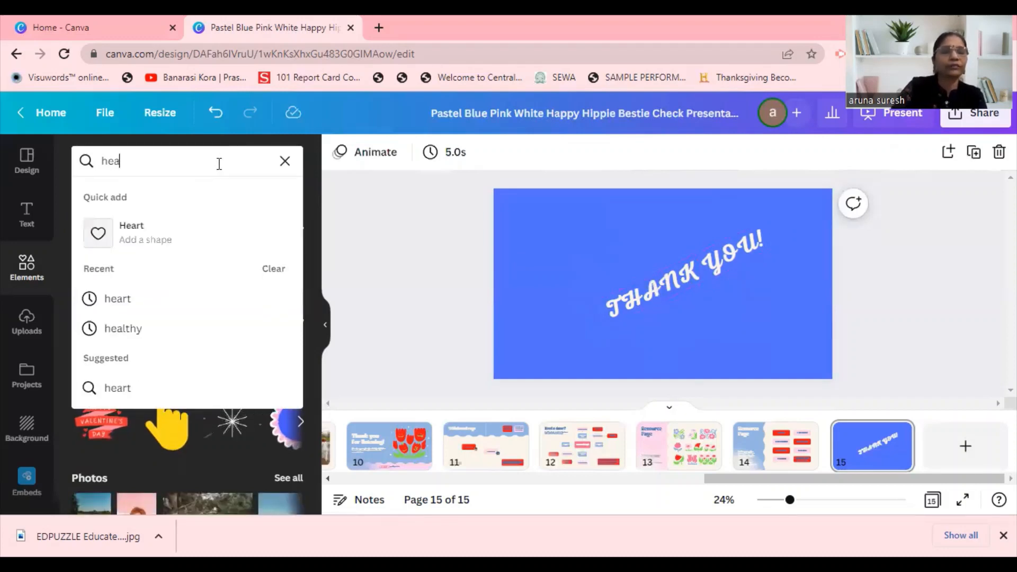
left_click(181, 308)
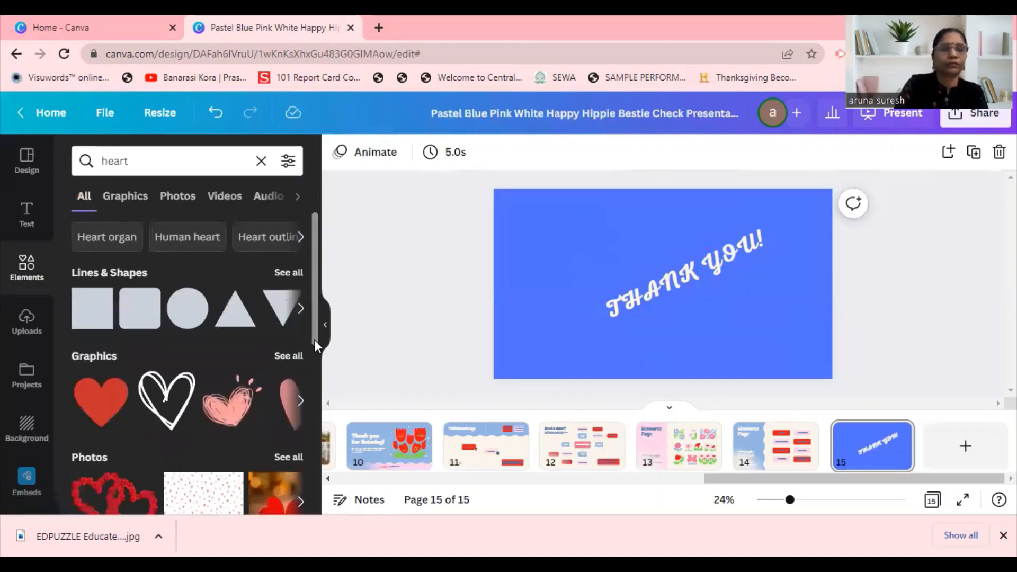
Step: Browse the heart graphics and add the cluster of four pink hearts to page 15
scroll(313, 414, "down", 5)
scroll(316, 371, "up", 5)
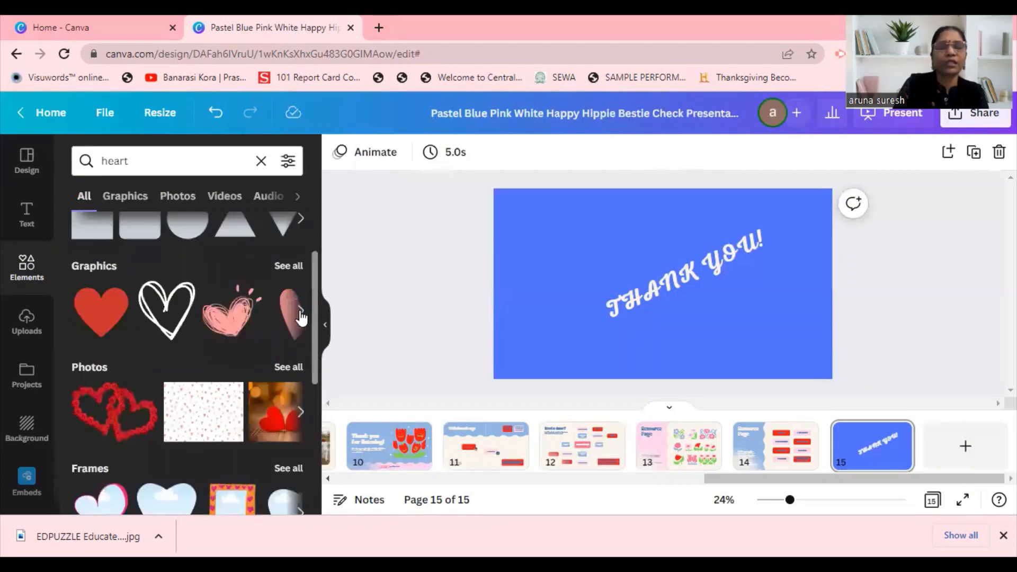
left_click(301, 316)
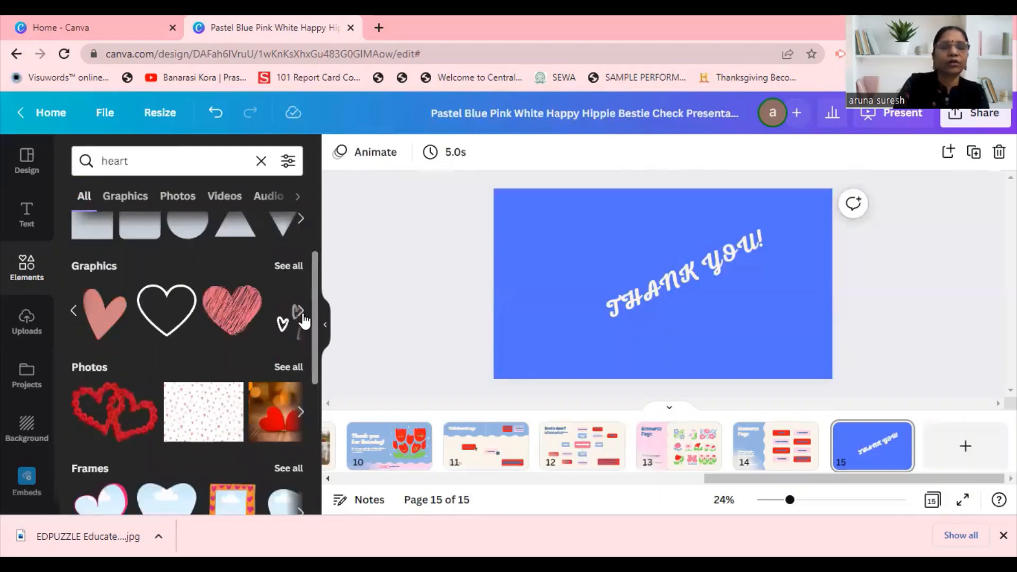
left_click(302, 316)
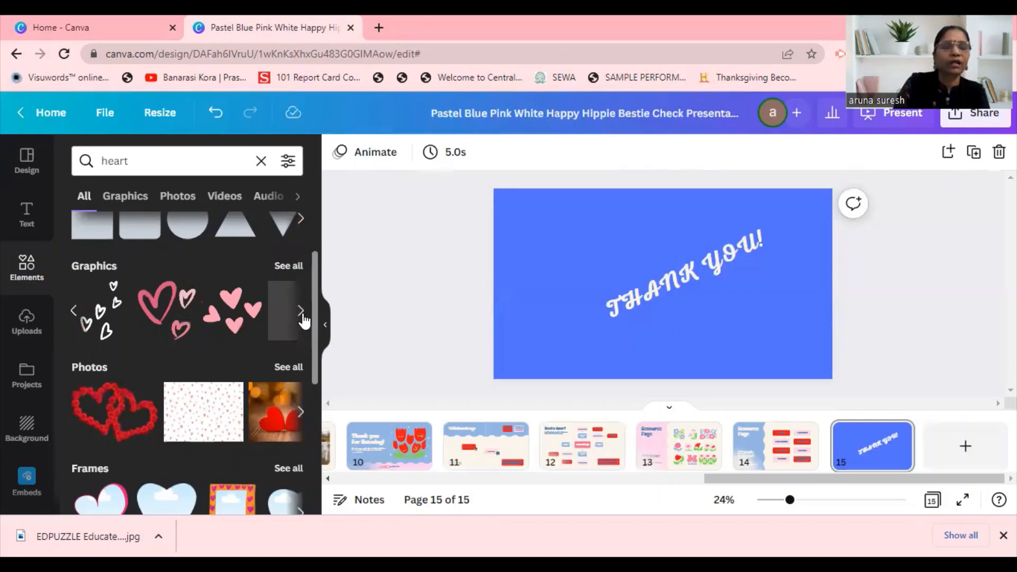
left_click(231, 316)
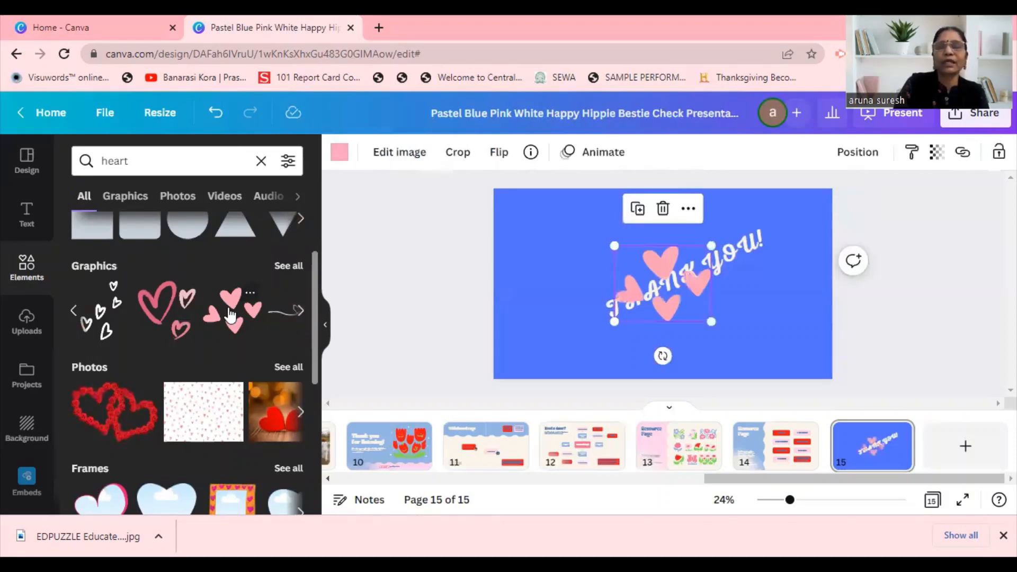
Step: Place one pink heart cluster in the page's upper-left corner and a second copy in its lower-right corner
left_click_drag(591, 250, 574, 229)
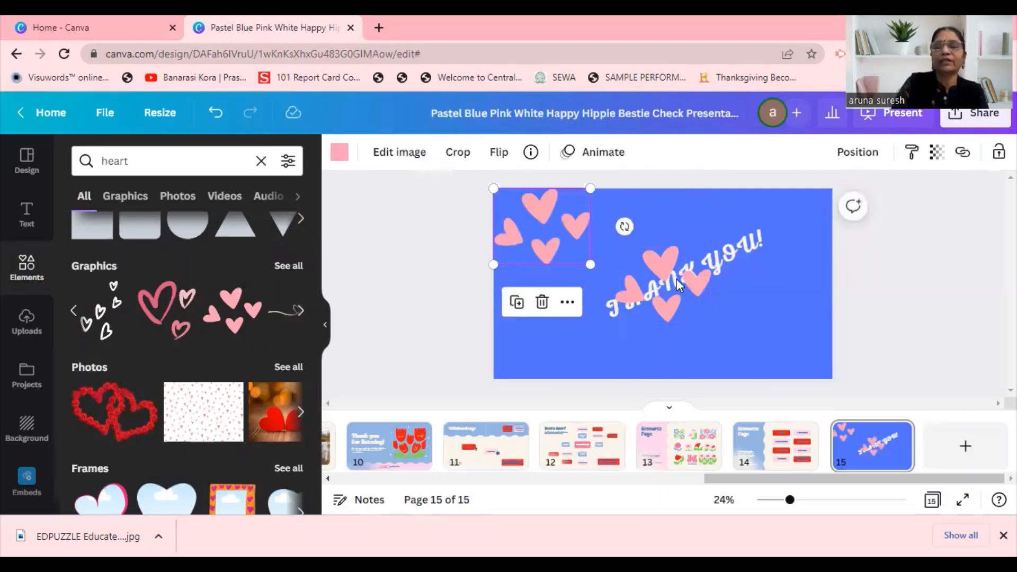
left_click_drag(747, 327, 838, 342)
left_click(958, 267)
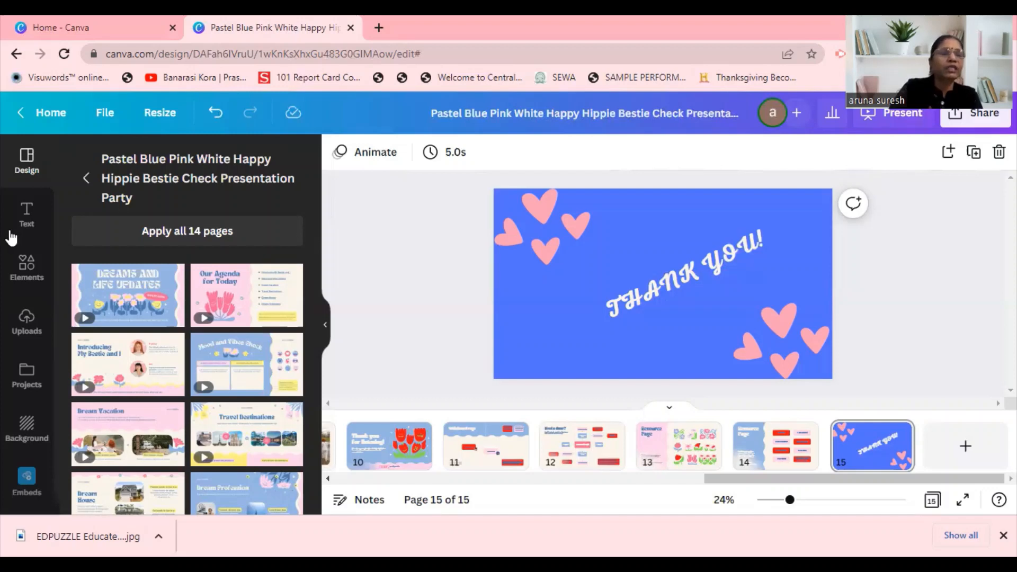
Step: Record yourself in the recording studio with no camera and the default microphone, review the clip, and save it onto the thank-you page
left_click(30, 332)
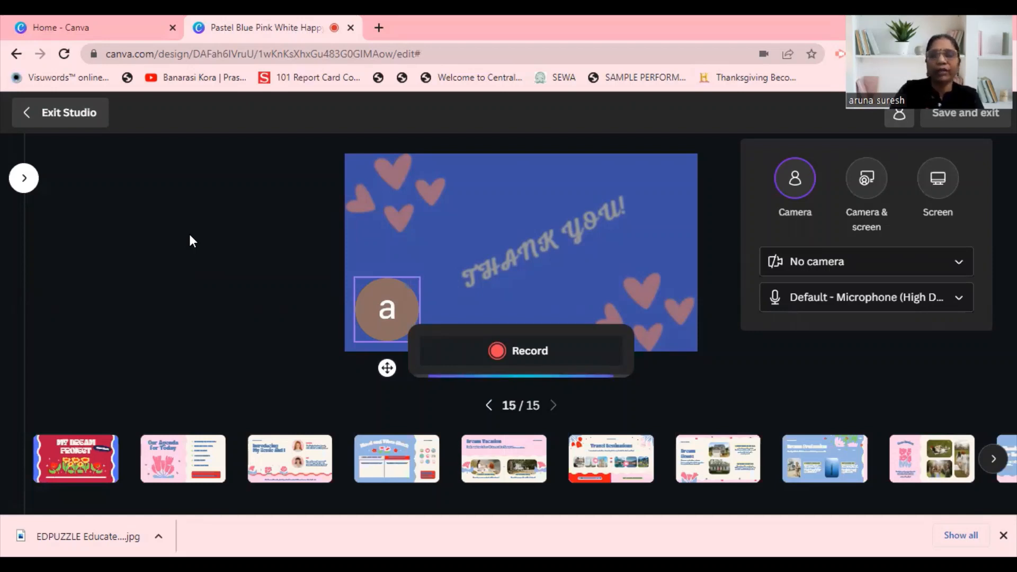
left_click(519, 352)
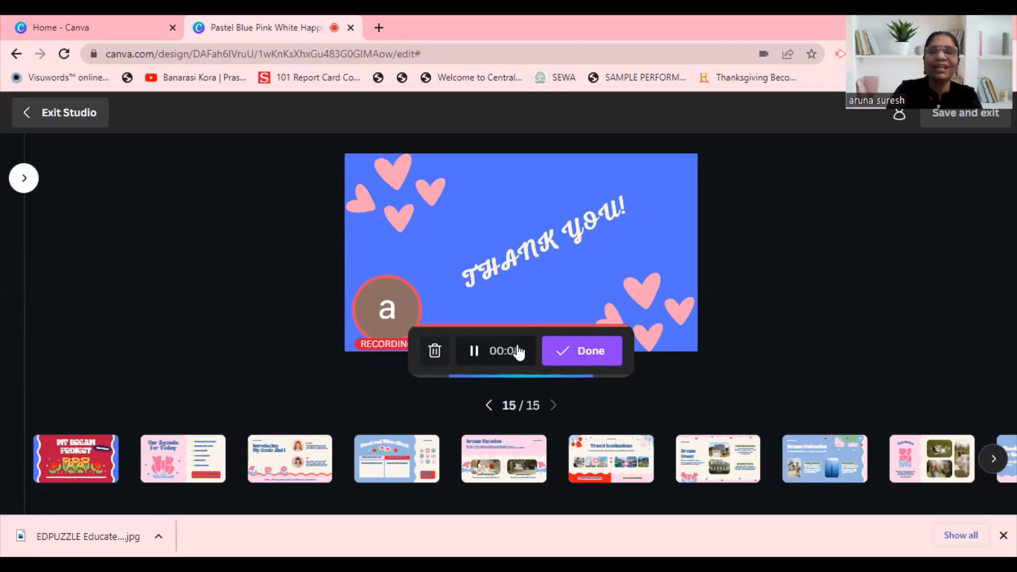
left_click(575, 351)
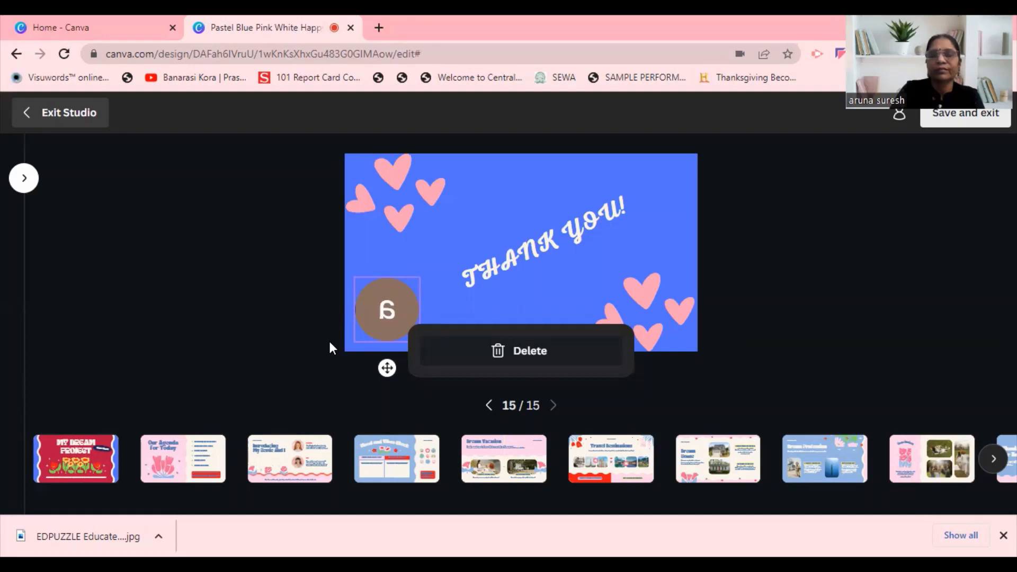
mouse_move(388, 310)
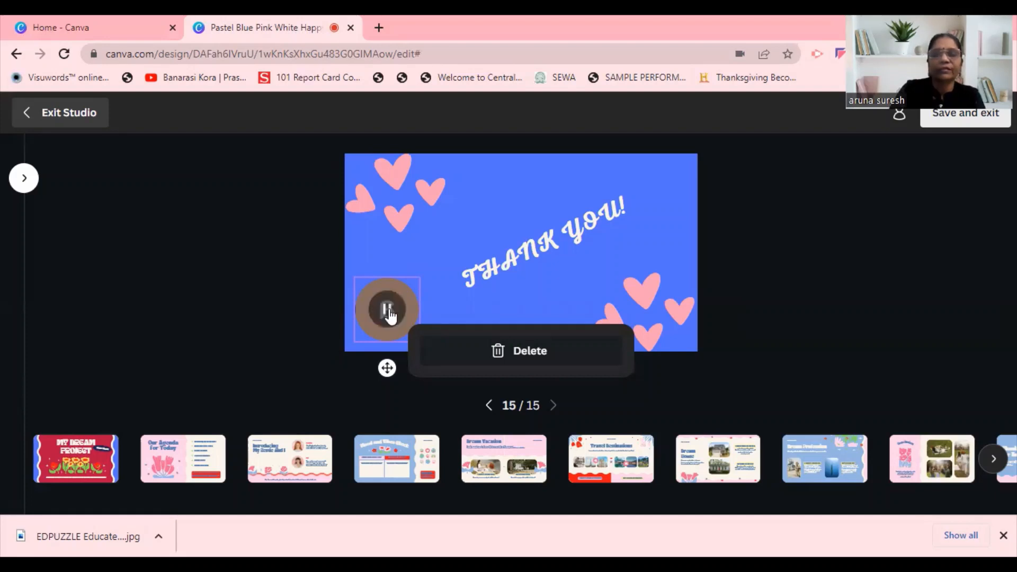
left_click(388, 311)
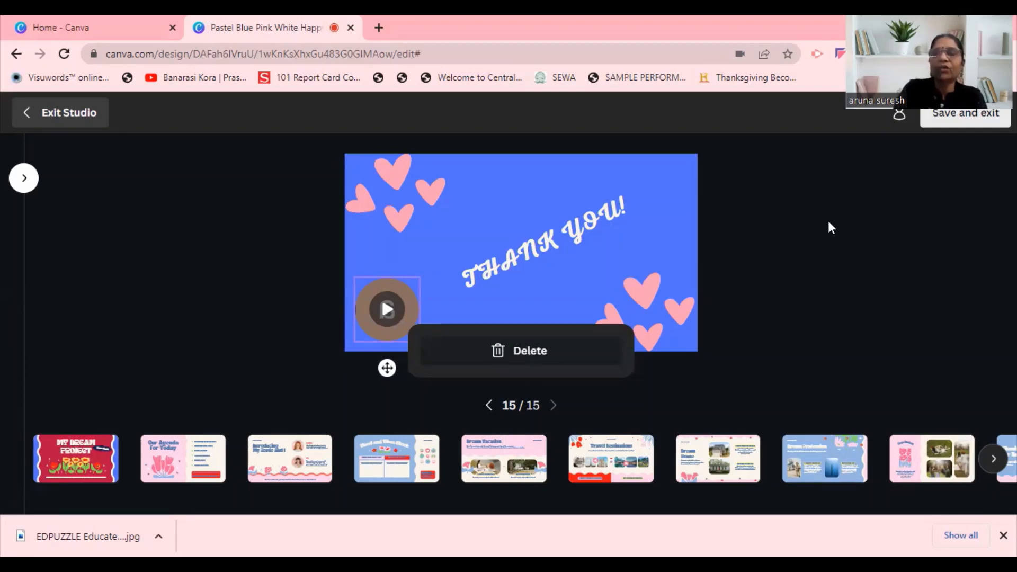
left_click(959, 117)
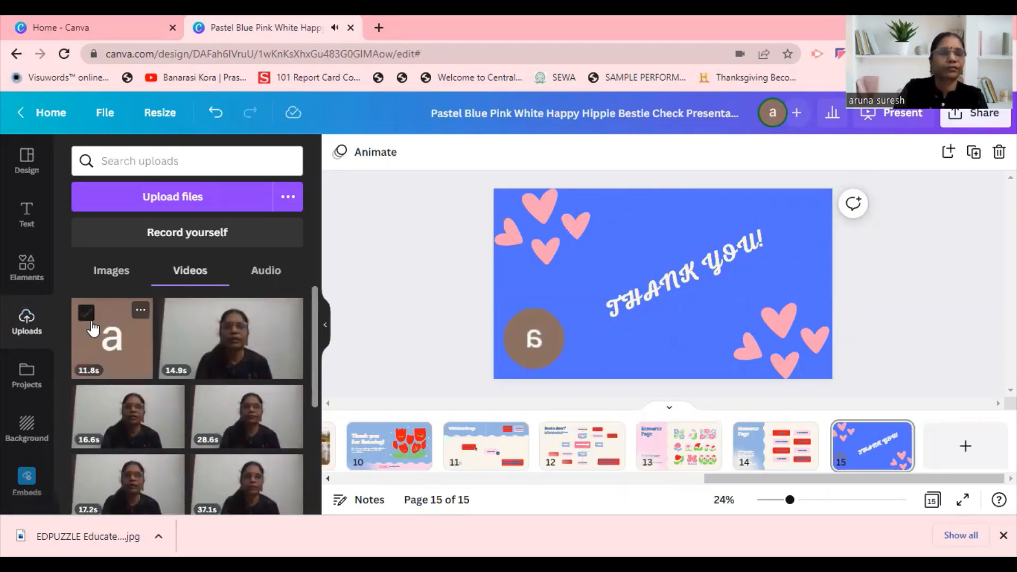
left_click(88, 316)
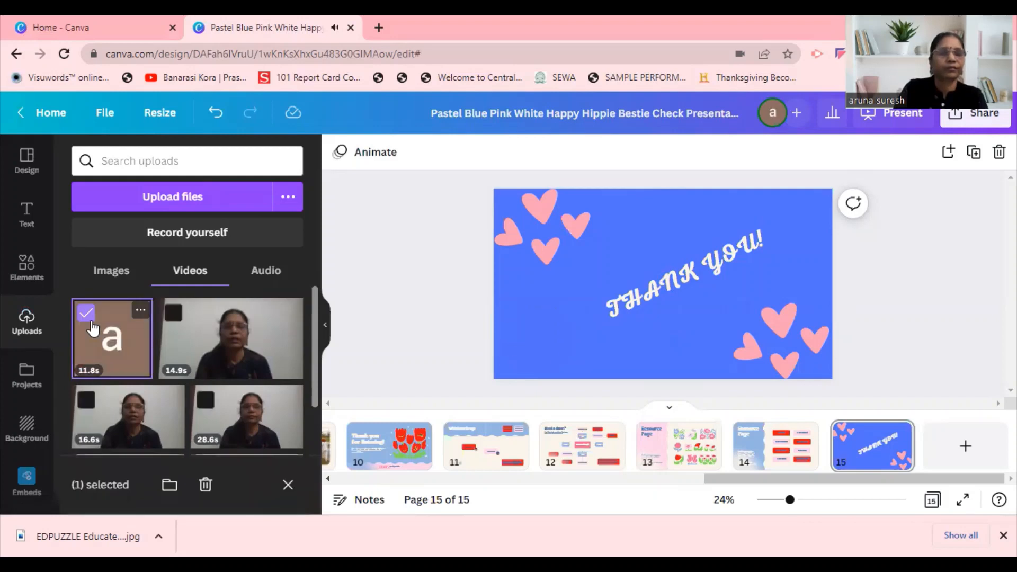
left_click(91, 324)
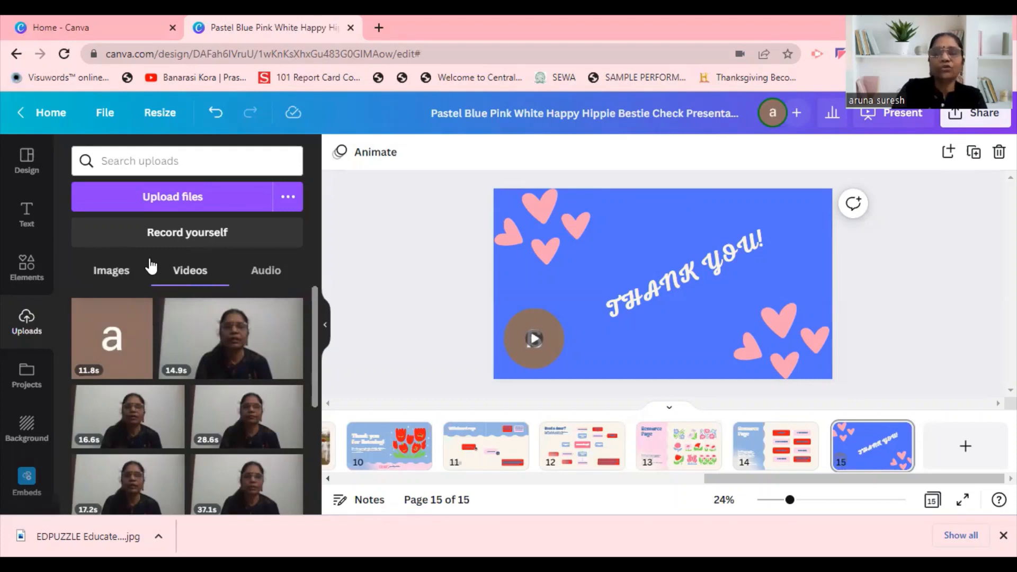
left_click(194, 228)
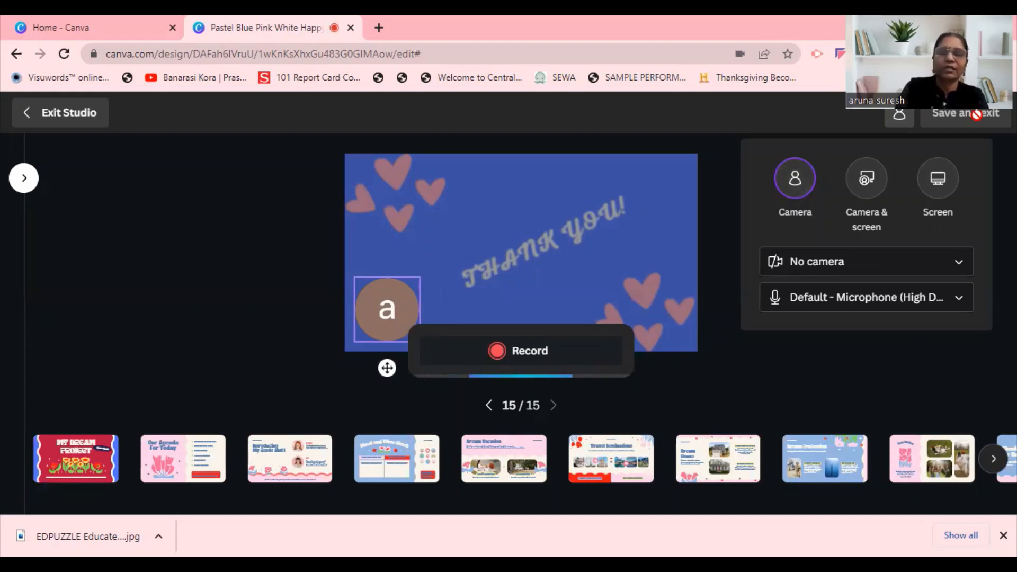
left_click(69, 112)
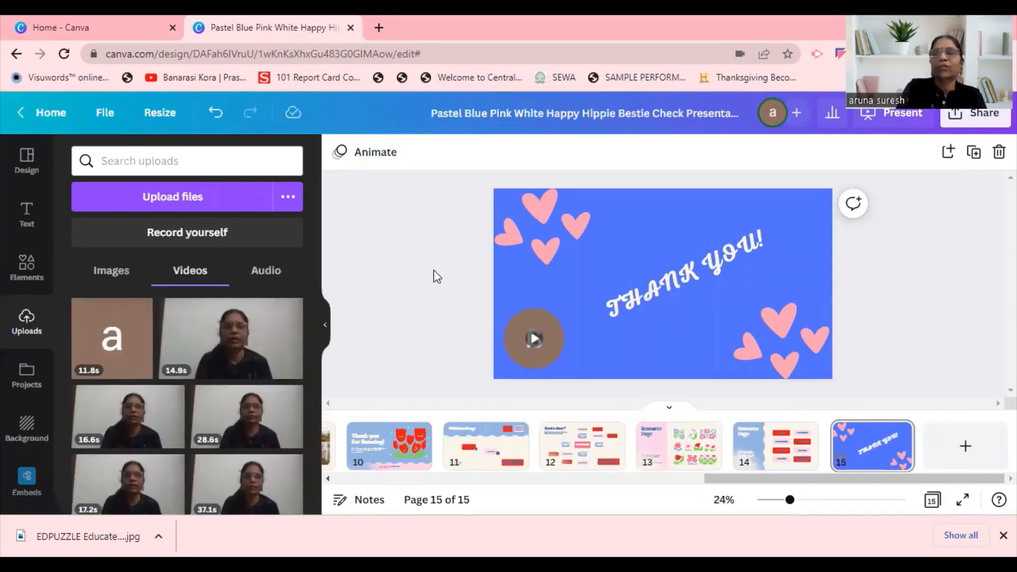
Step: Examine the available presentation modes and the full-screen preview of the design
left_click(894, 117)
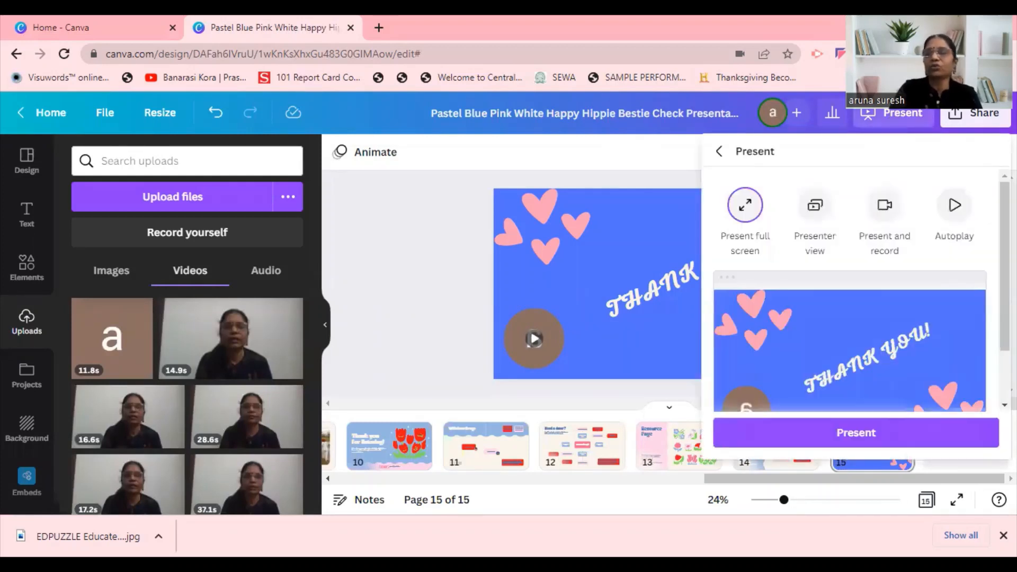
scroll(850, 289, "down", 2)
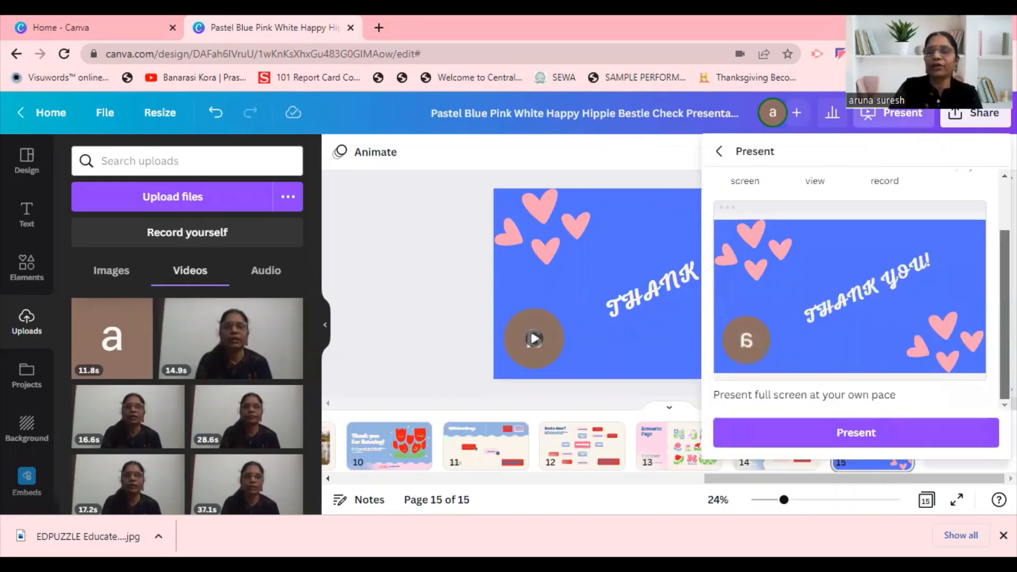
scroll(850, 289, "up", 2)
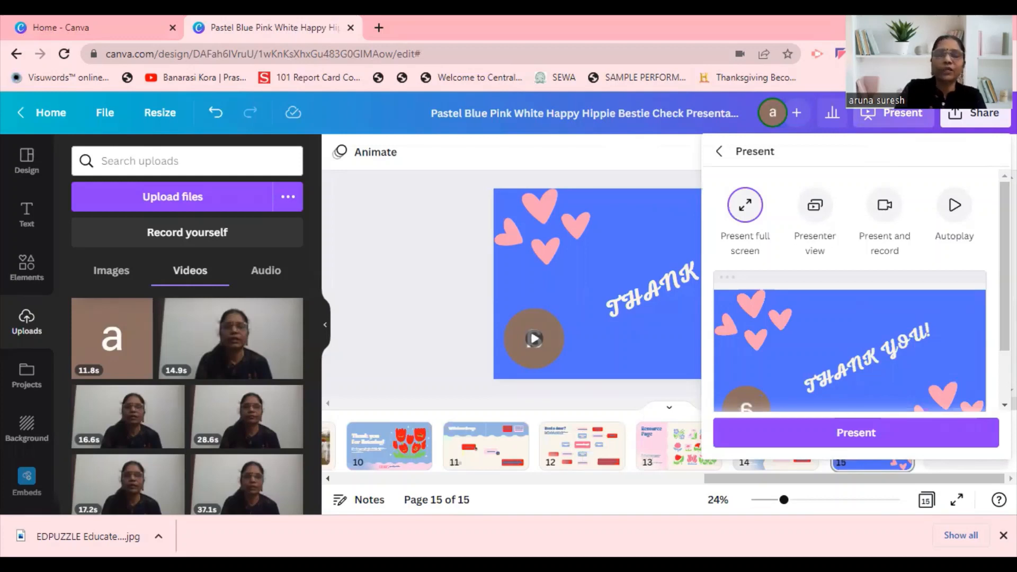
Step: Examine the design's sharing options and the file types available for downloading it
left_click(980, 126)
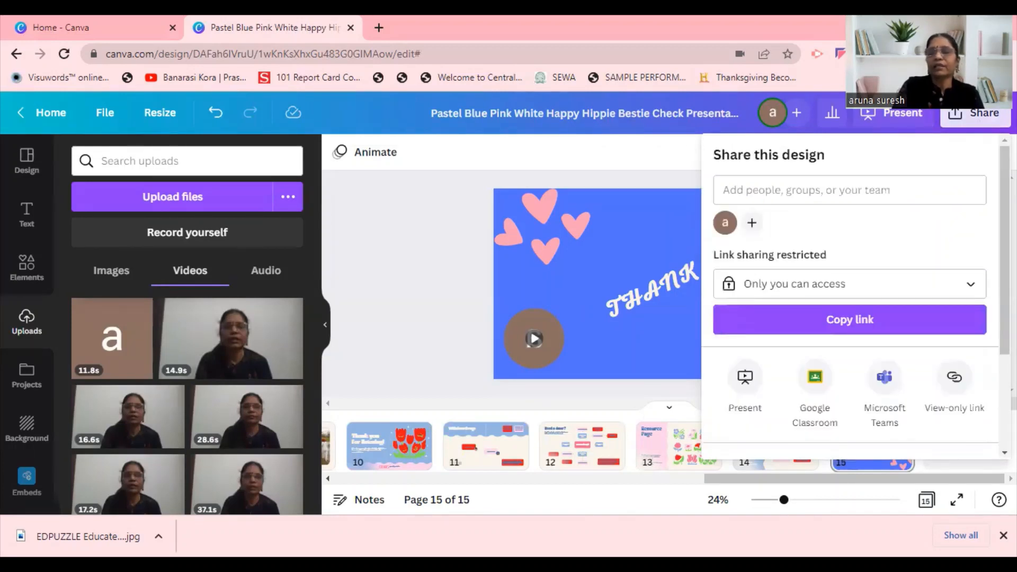
scroll(849, 297, "down", 1)
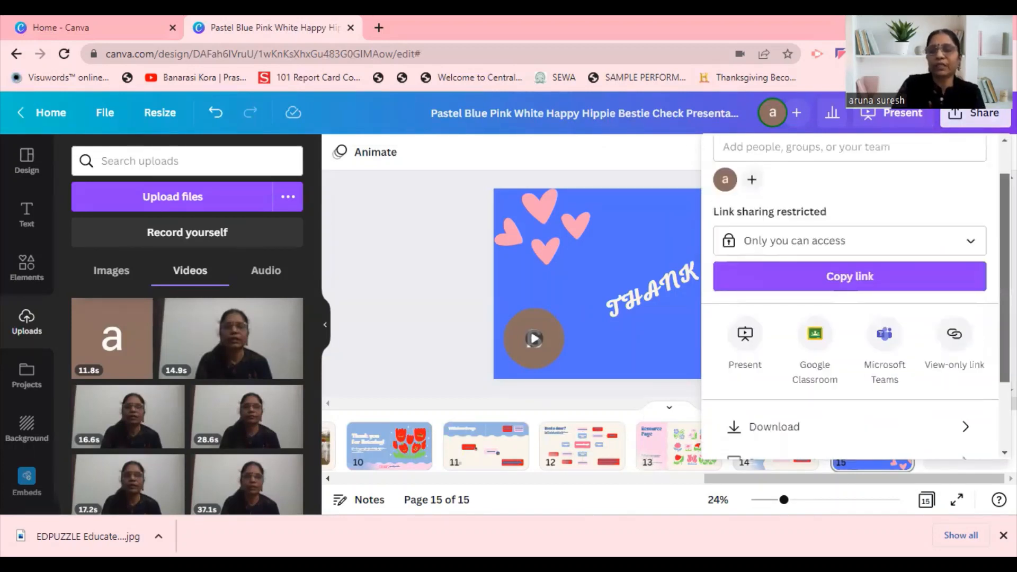
scroll(850, 297, "down", 2)
scroll(850, 296, "down", 1)
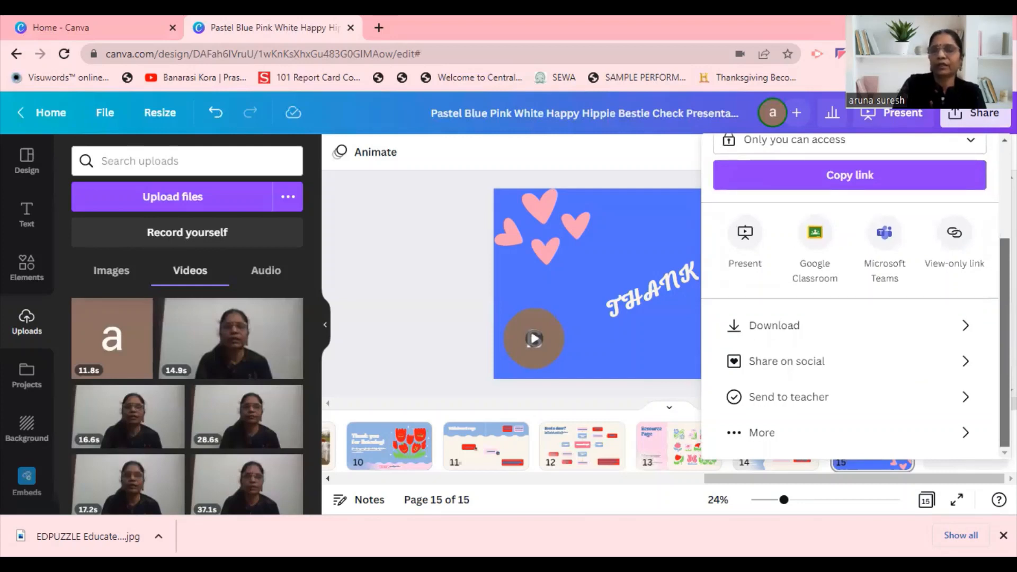
left_click(845, 312)
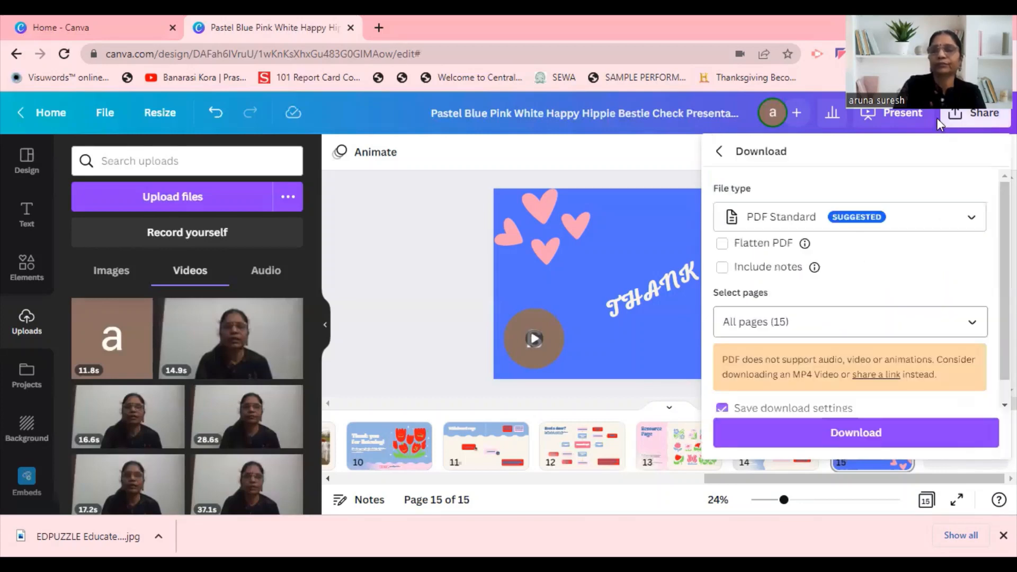
left_click(926, 227)
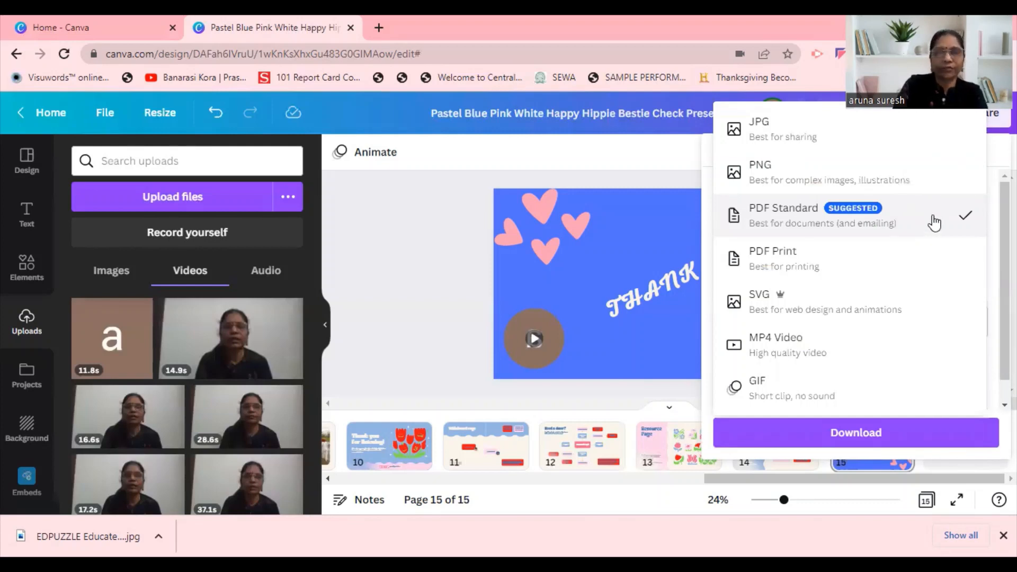
left_click(647, 158)
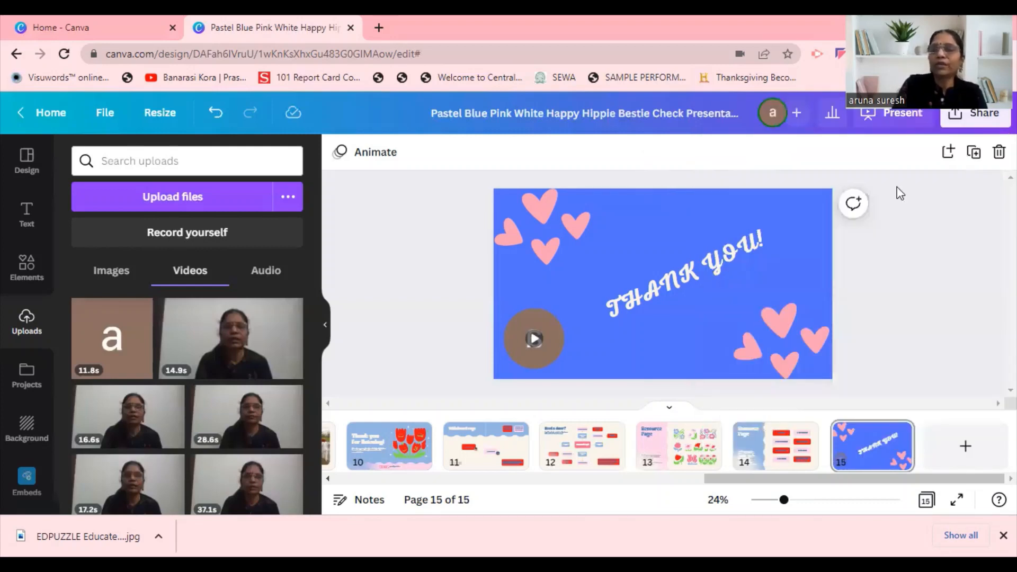